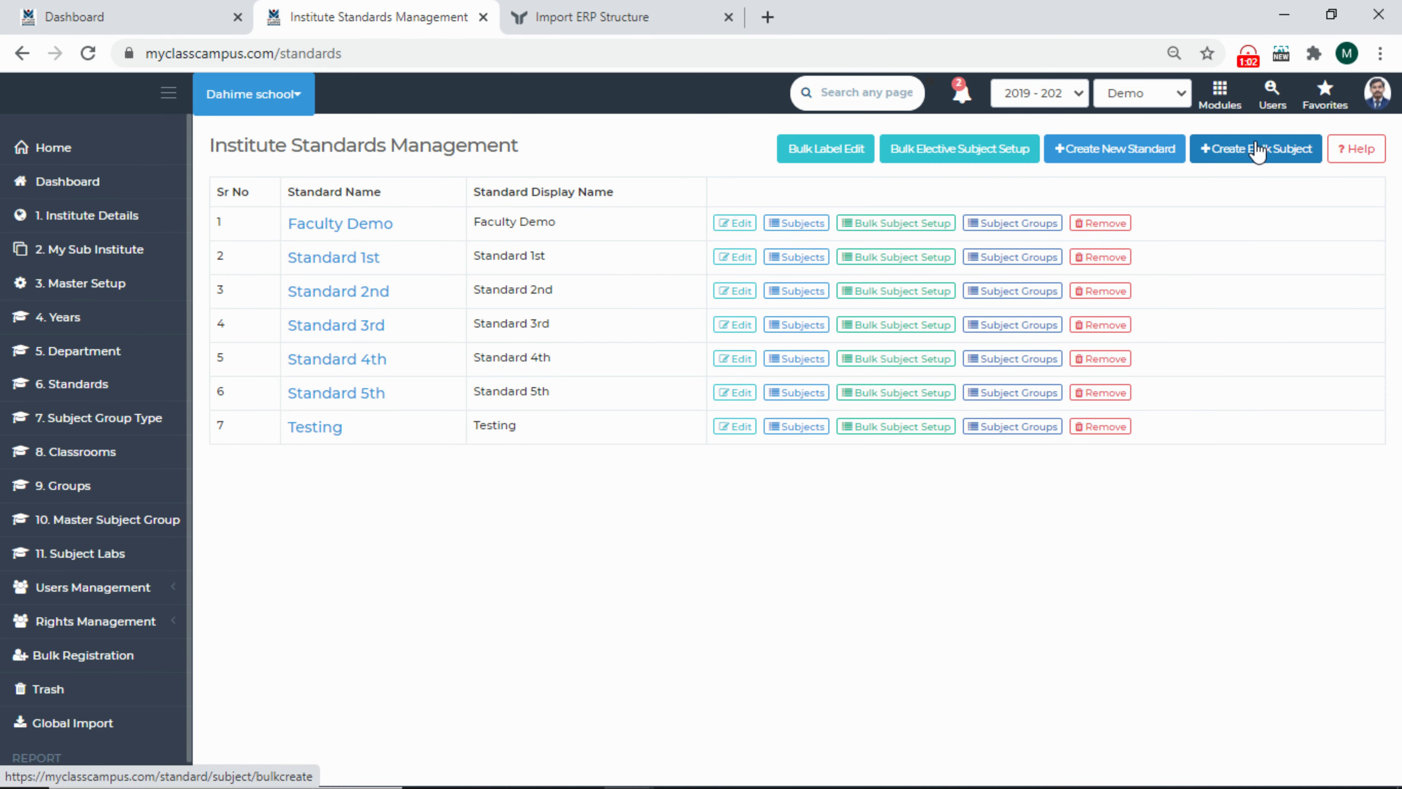
Step: Switch the active department from the standards page to Sr. Secondary and confirm the change
left_click(1160, 99)
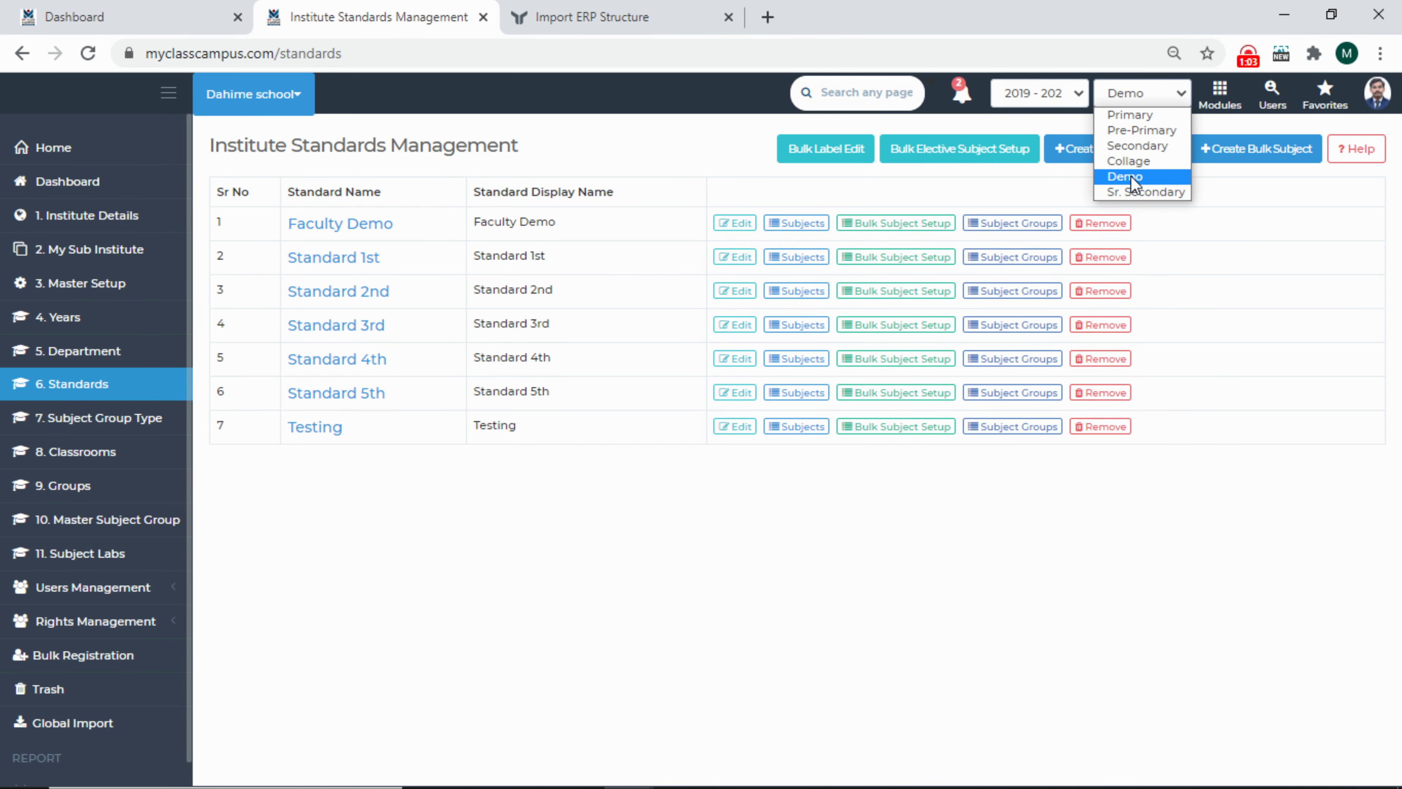
left_click(1143, 192)
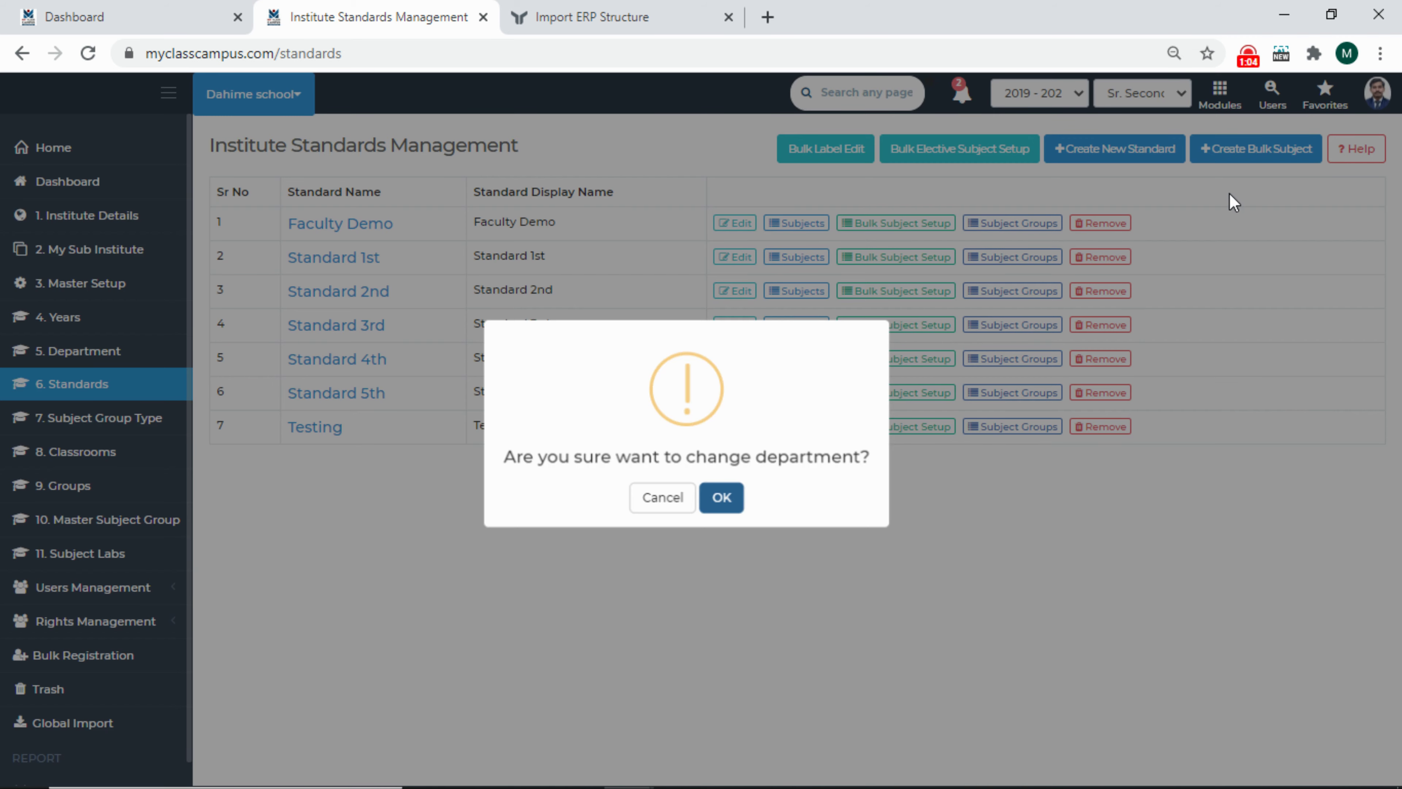
left_click(721, 496)
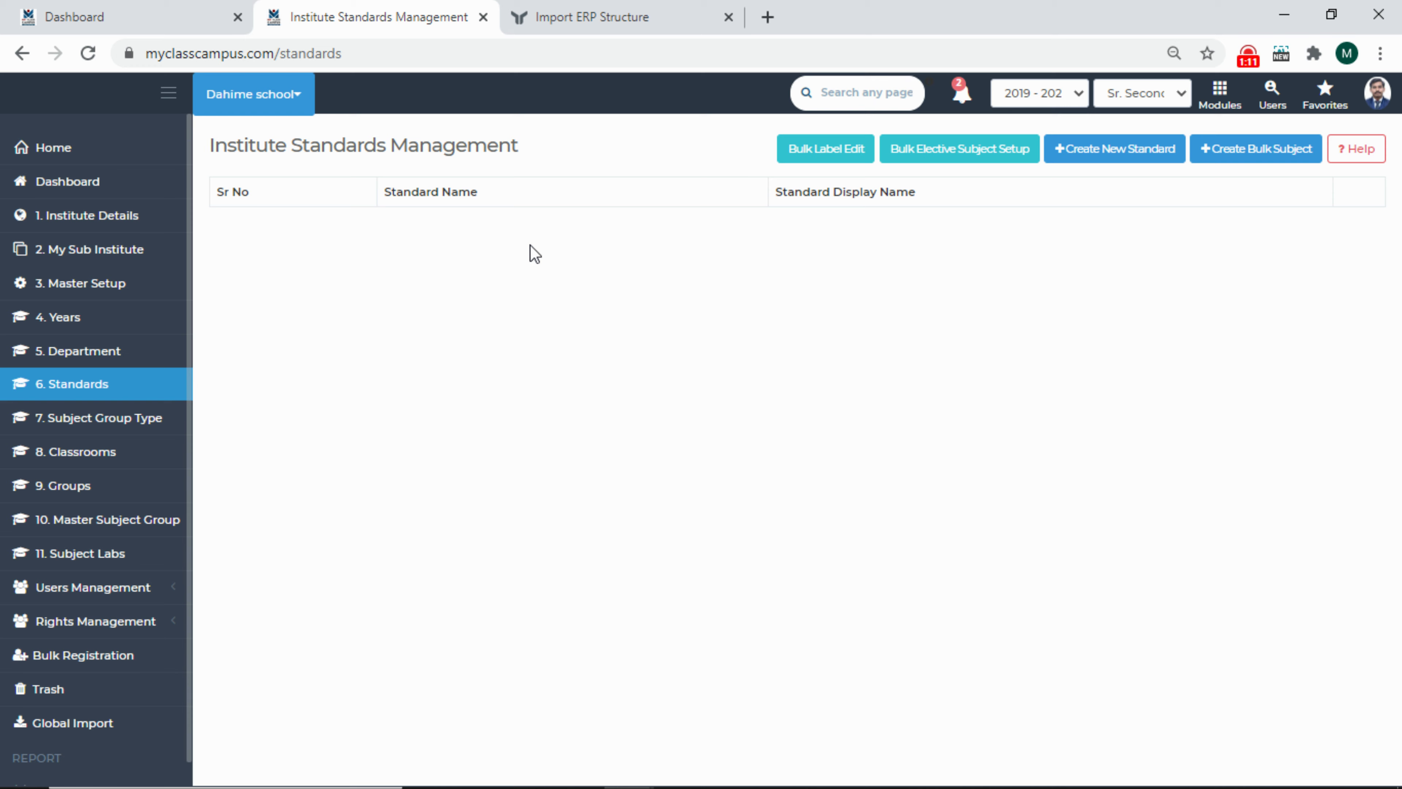
Step: On the Import ERP Structure page, select the 6th, 7th, 8th, 9th and 10th CBSE standards for import
left_click(579, 16)
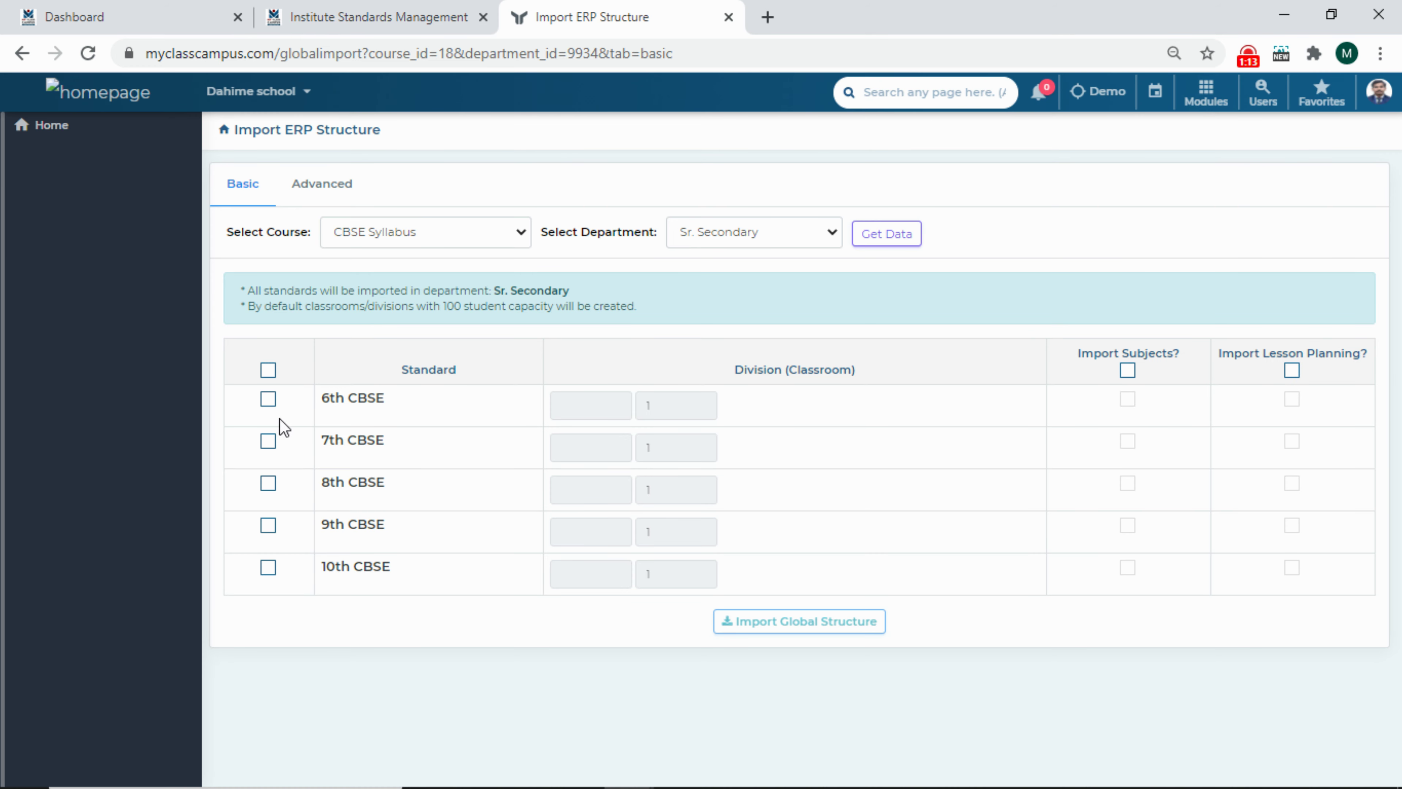
left_click(268, 398)
left_click(268, 441)
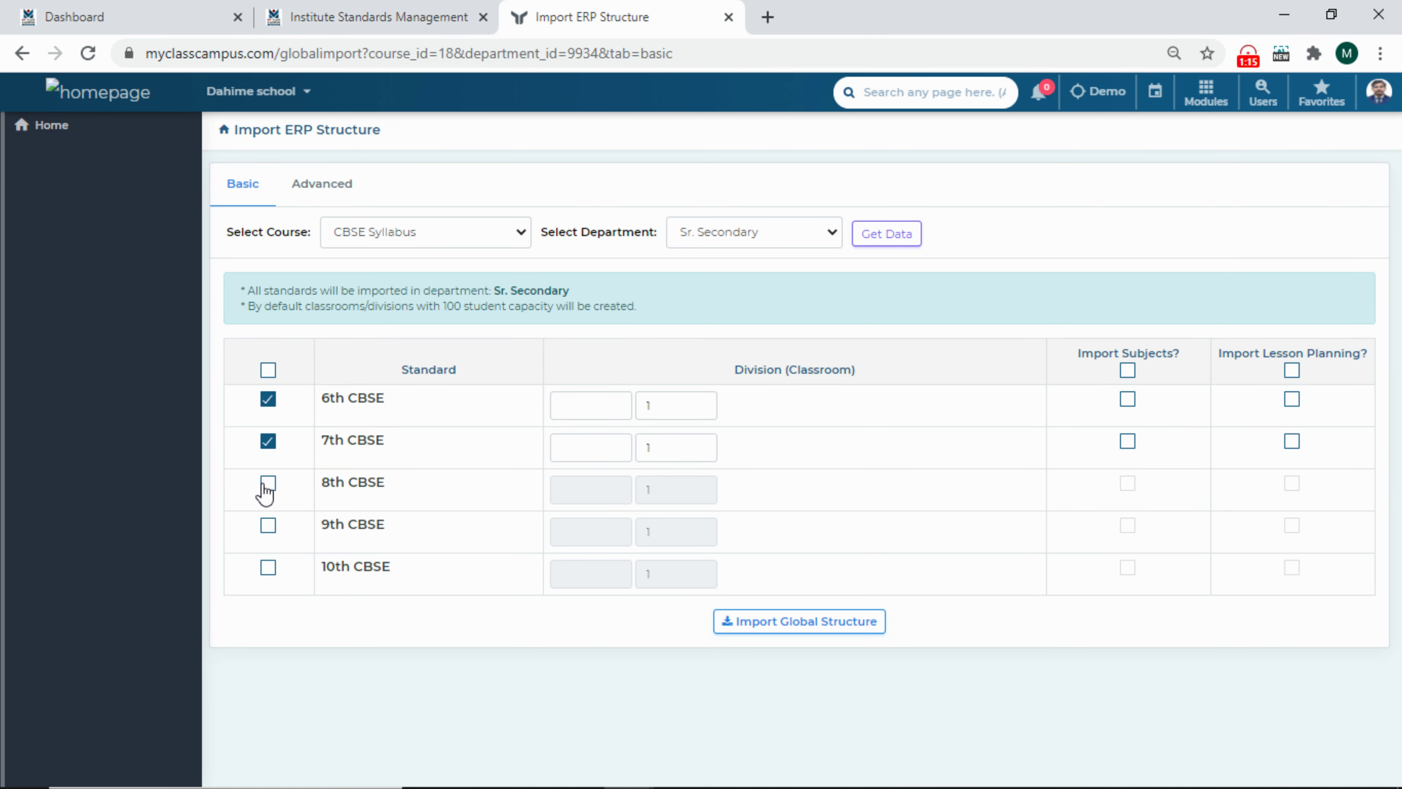
left_click(269, 484)
left_click(268, 525)
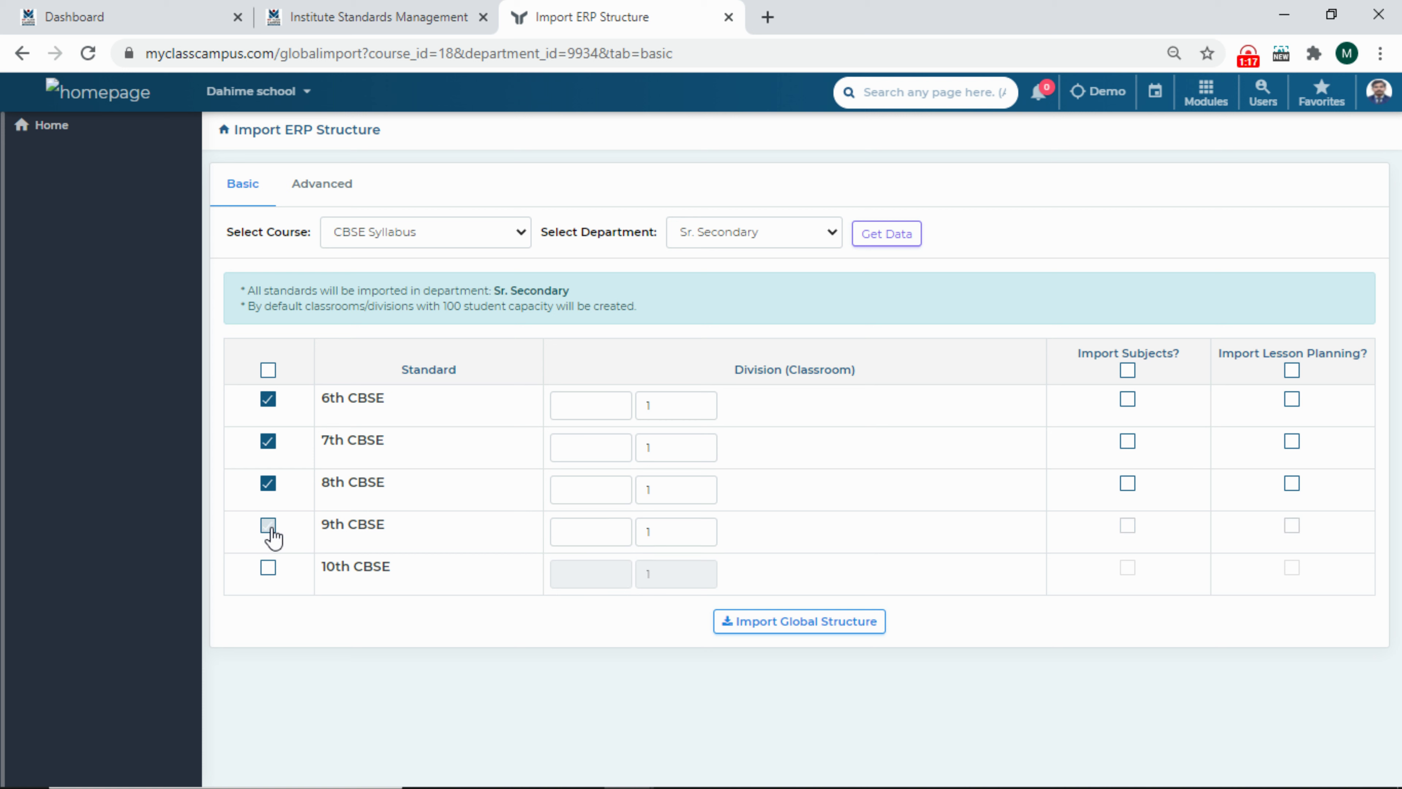
left_click(268, 567)
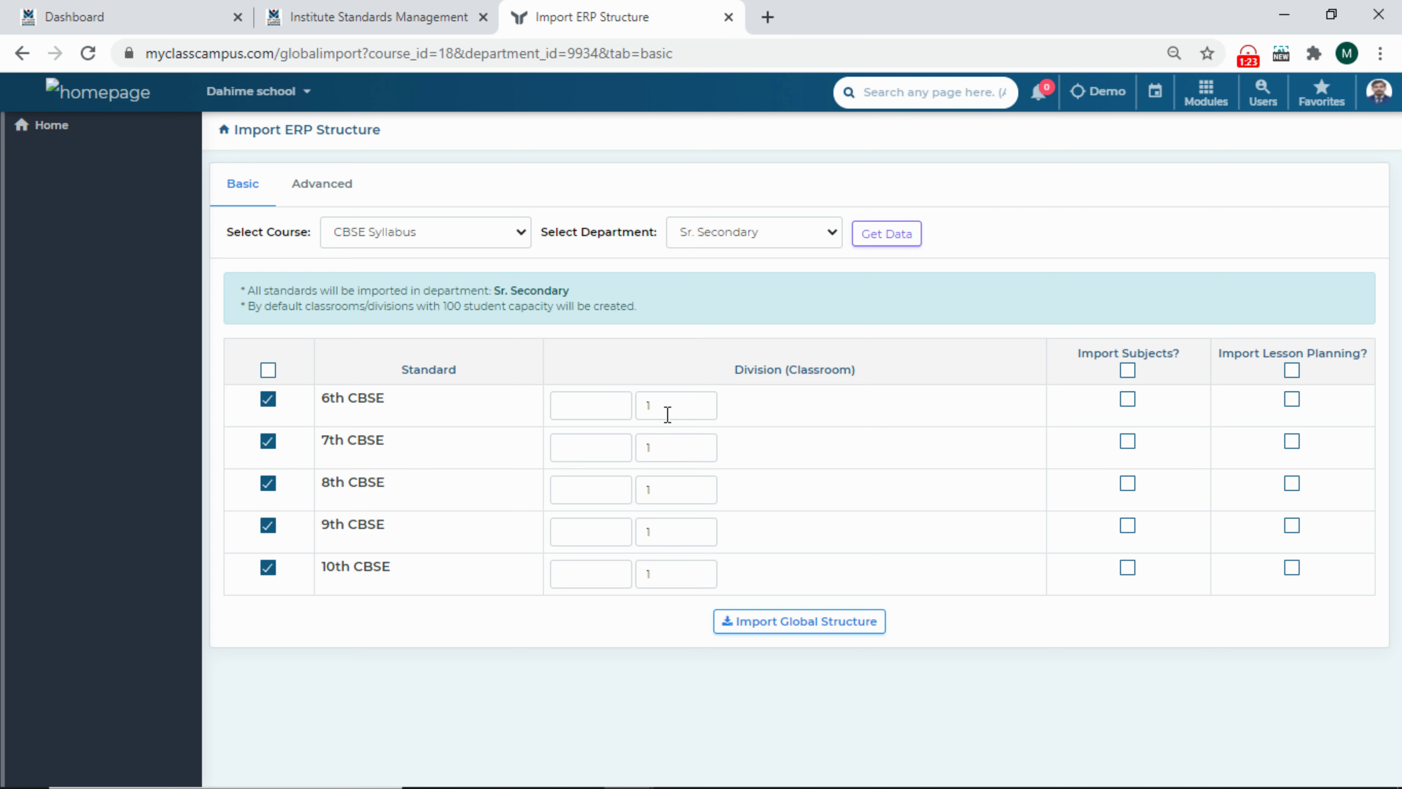
Step: Set the number of divisions to 2 for each standard from 6th to 10th CBSE
left_click_drag(670, 407, 642, 406)
type("2")
left_click(648, 449)
left_click_drag(661, 488, 641, 495)
left_click_drag(661, 543, 646, 532)
type("2")
left_click(650, 575)
Step: Include subjects and lesson planning for all selected standards, and import the global structure
left_click(1129, 374)
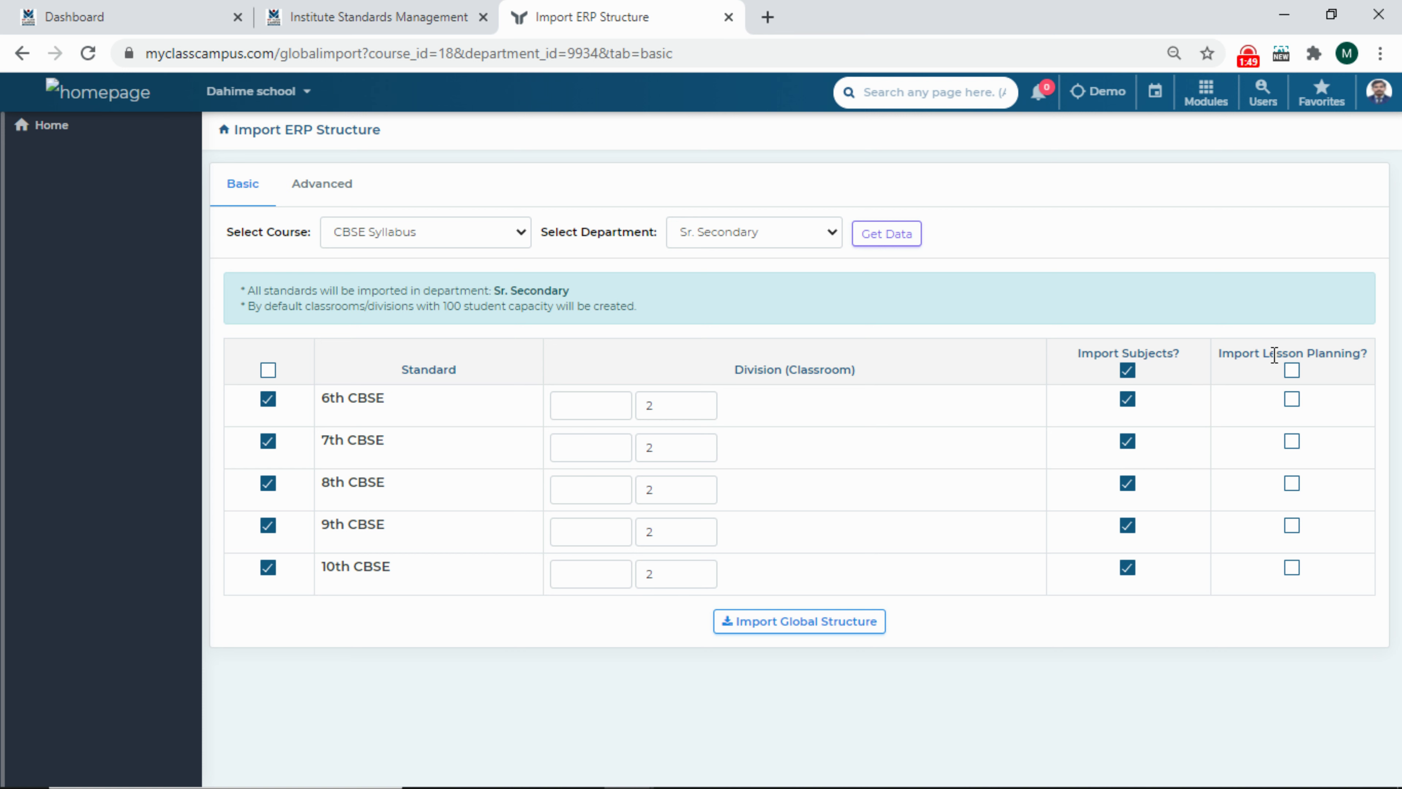
left_click(1310, 365)
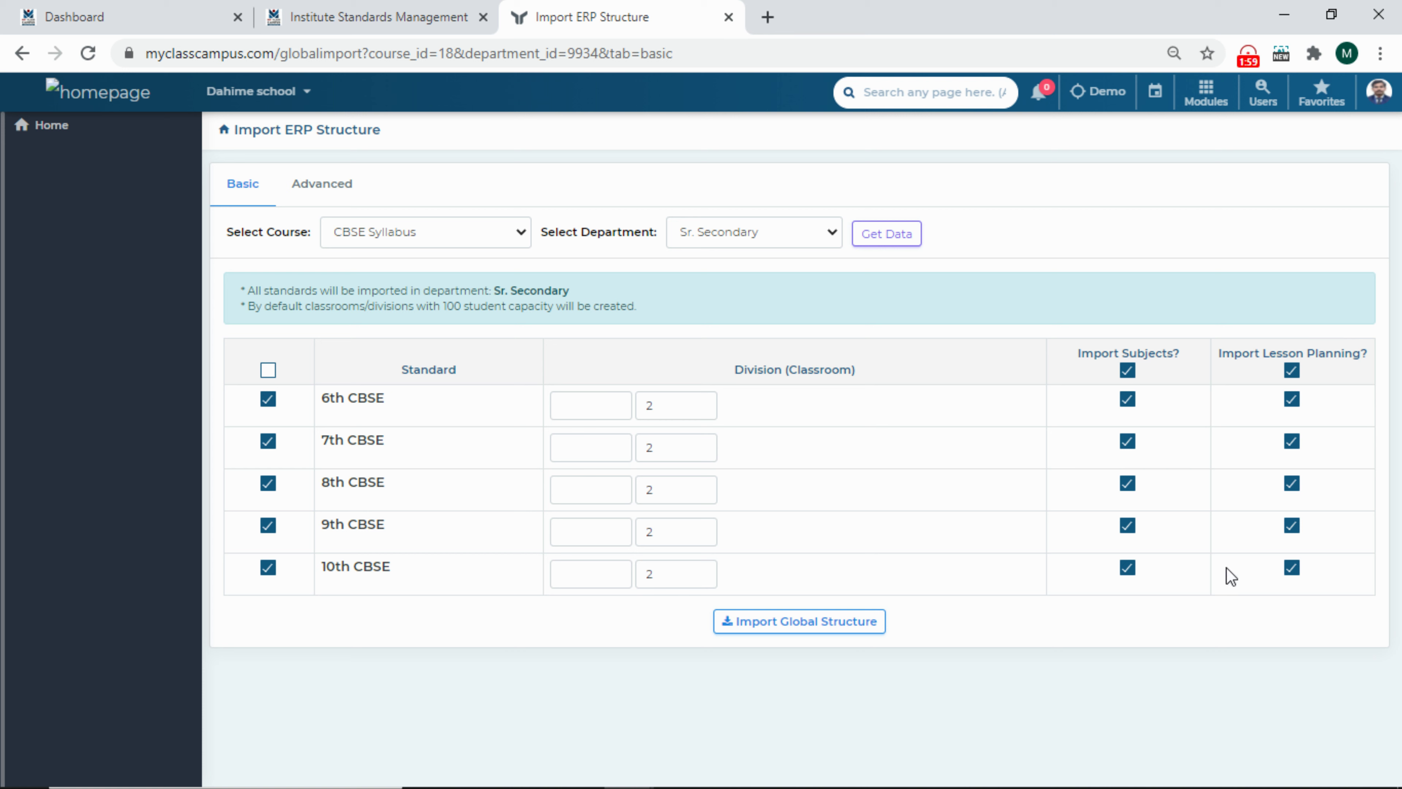
left_click(783, 624)
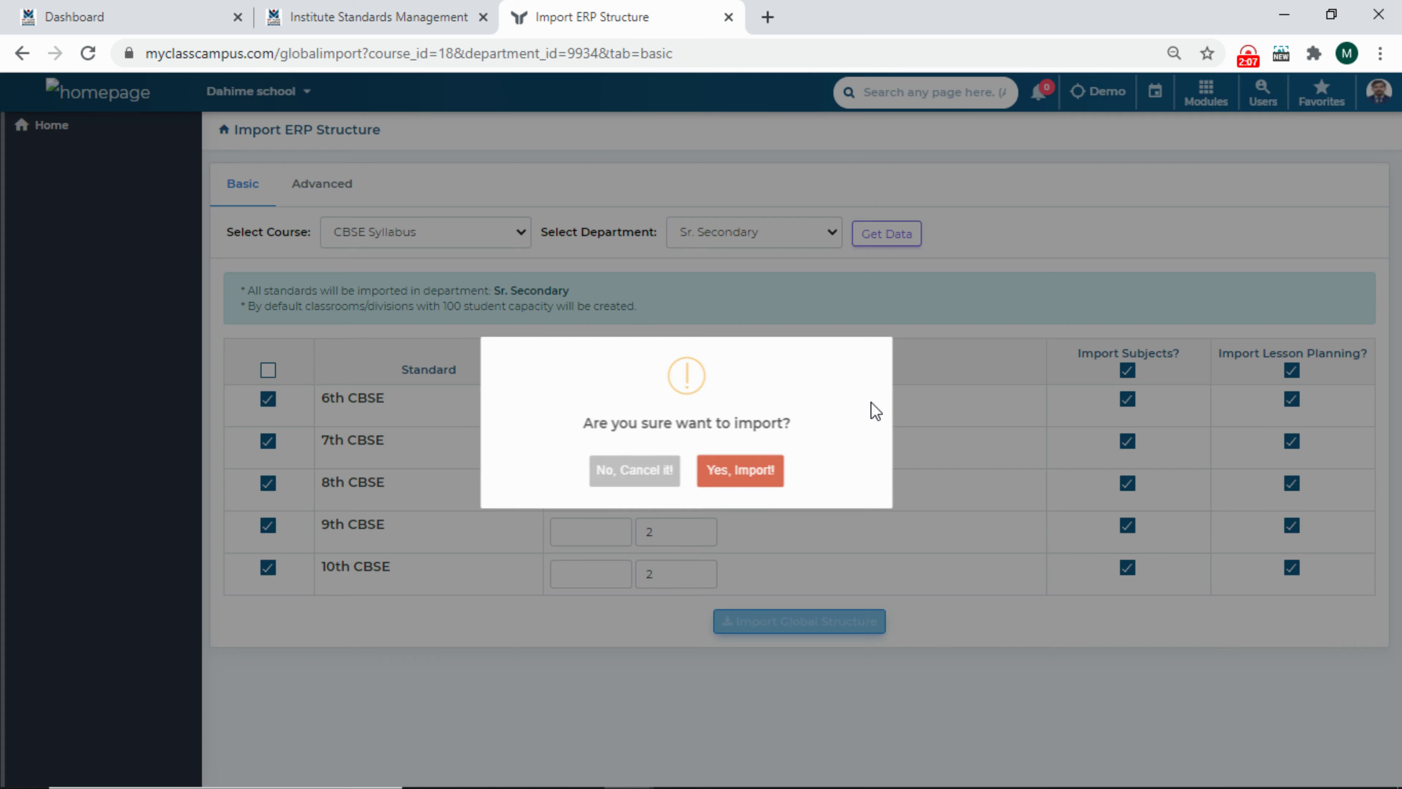
left_click(739, 471)
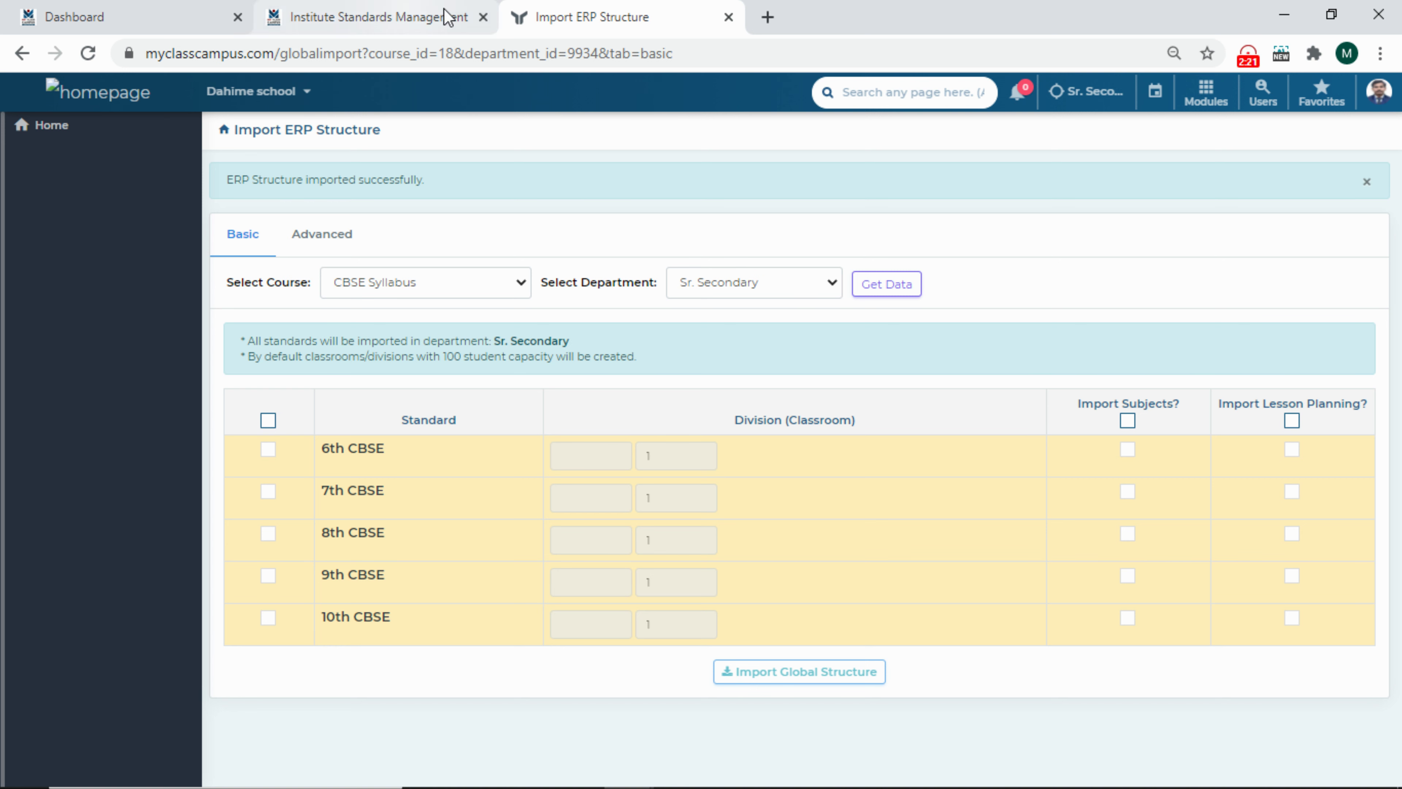
Step: Refresh the Institute Standards Management list and open the classrooms of 10th CBSE
left_click(342, 15)
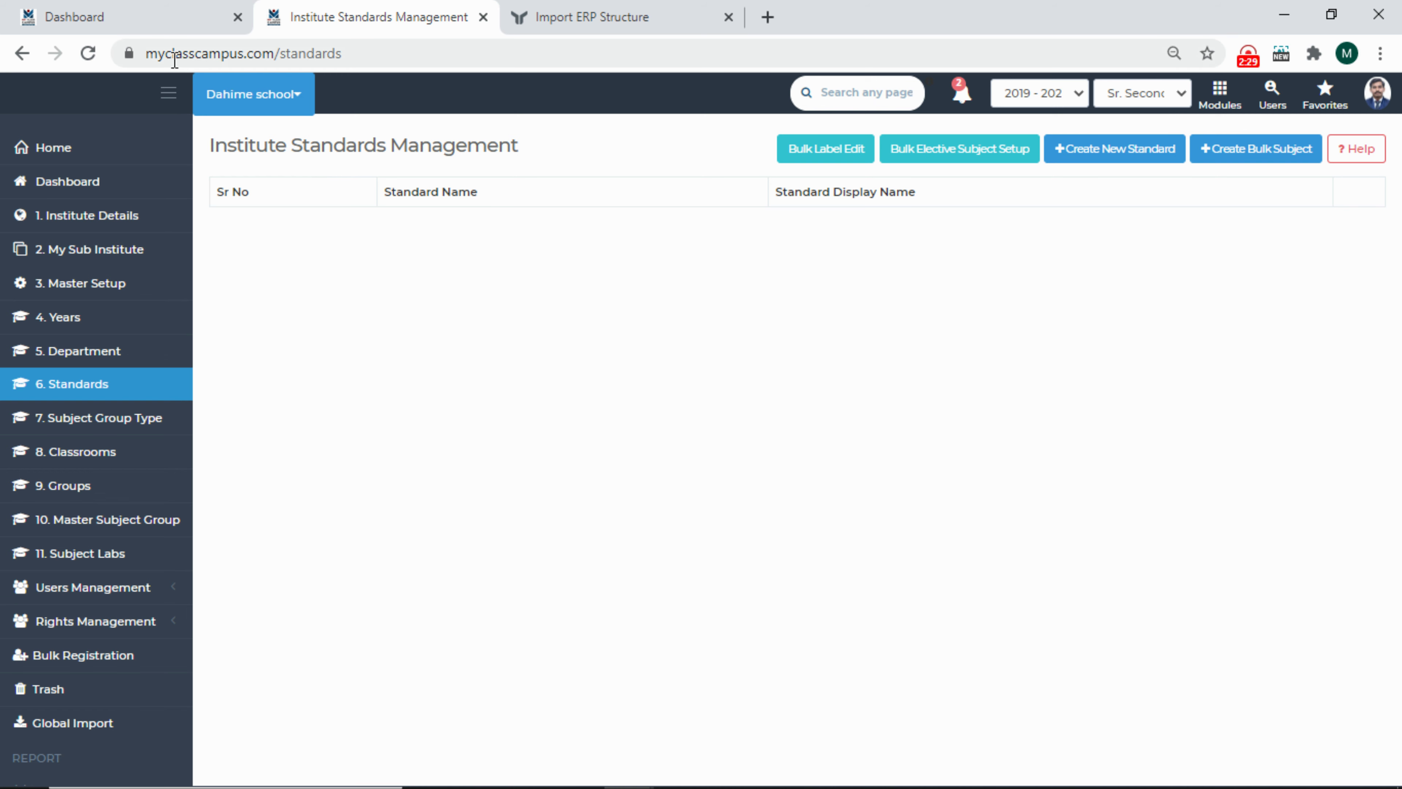
left_click(87, 53)
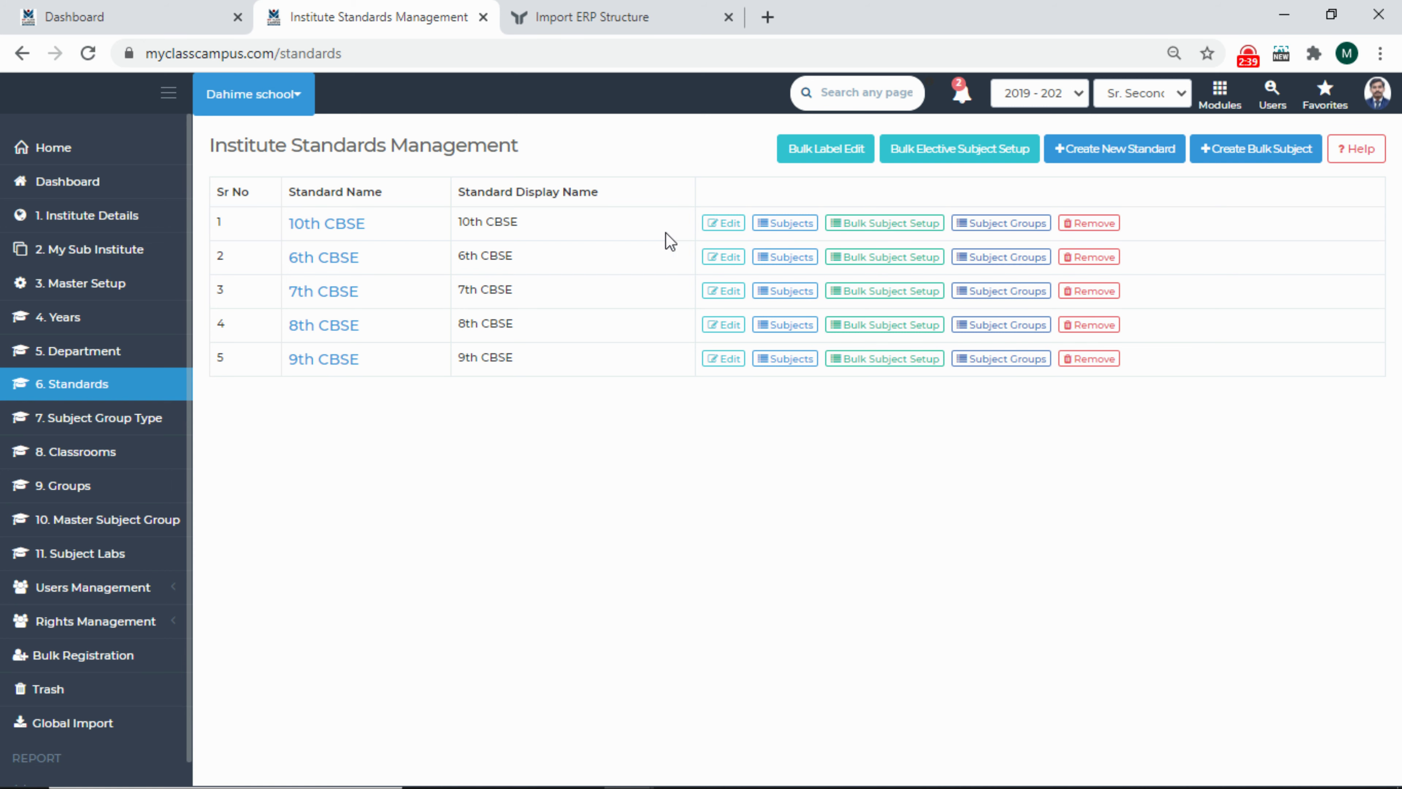
left_click(344, 227)
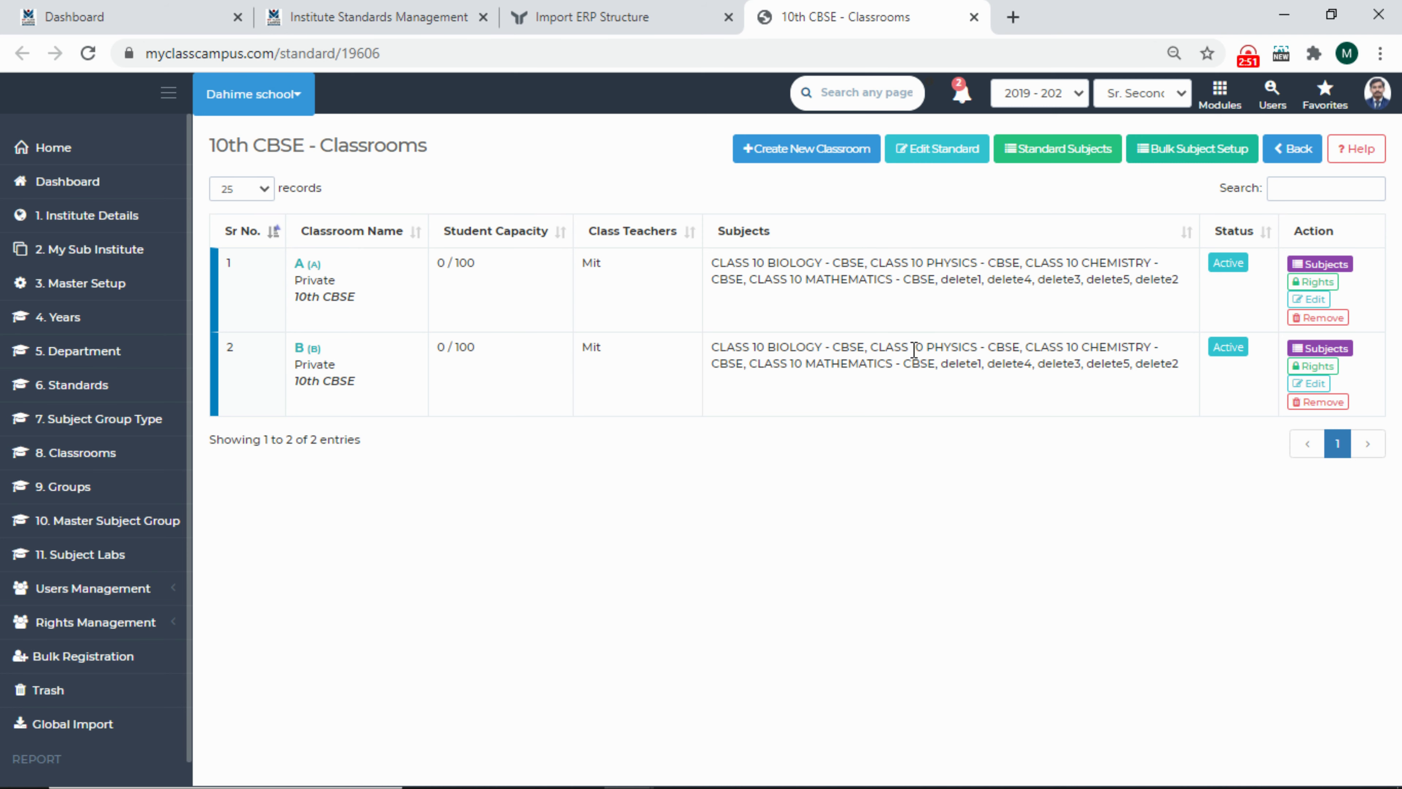
Step: Return to Institute Standards Management and open the Lesson Master page through the page search
left_click(611, 21)
left_click(409, 12)
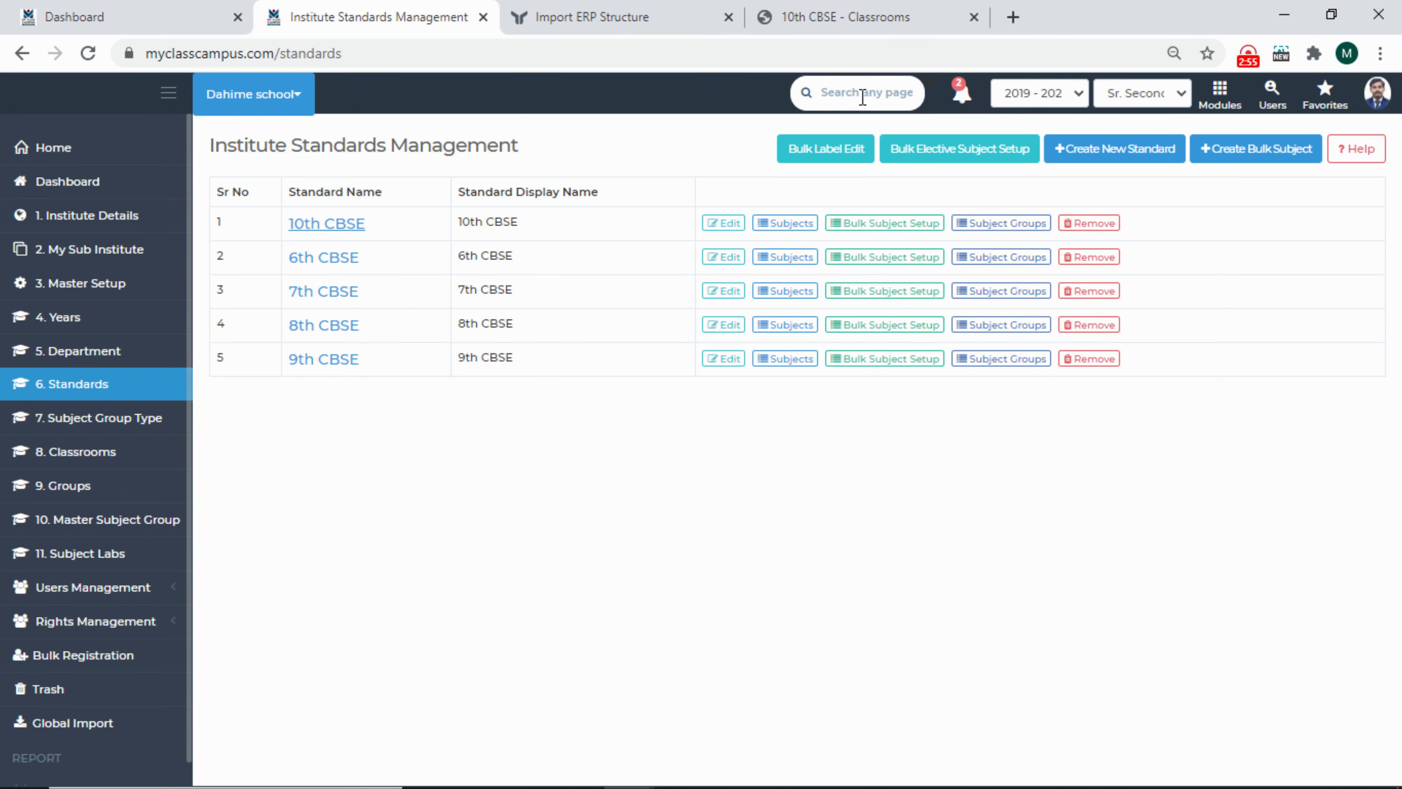
left_click(862, 97)
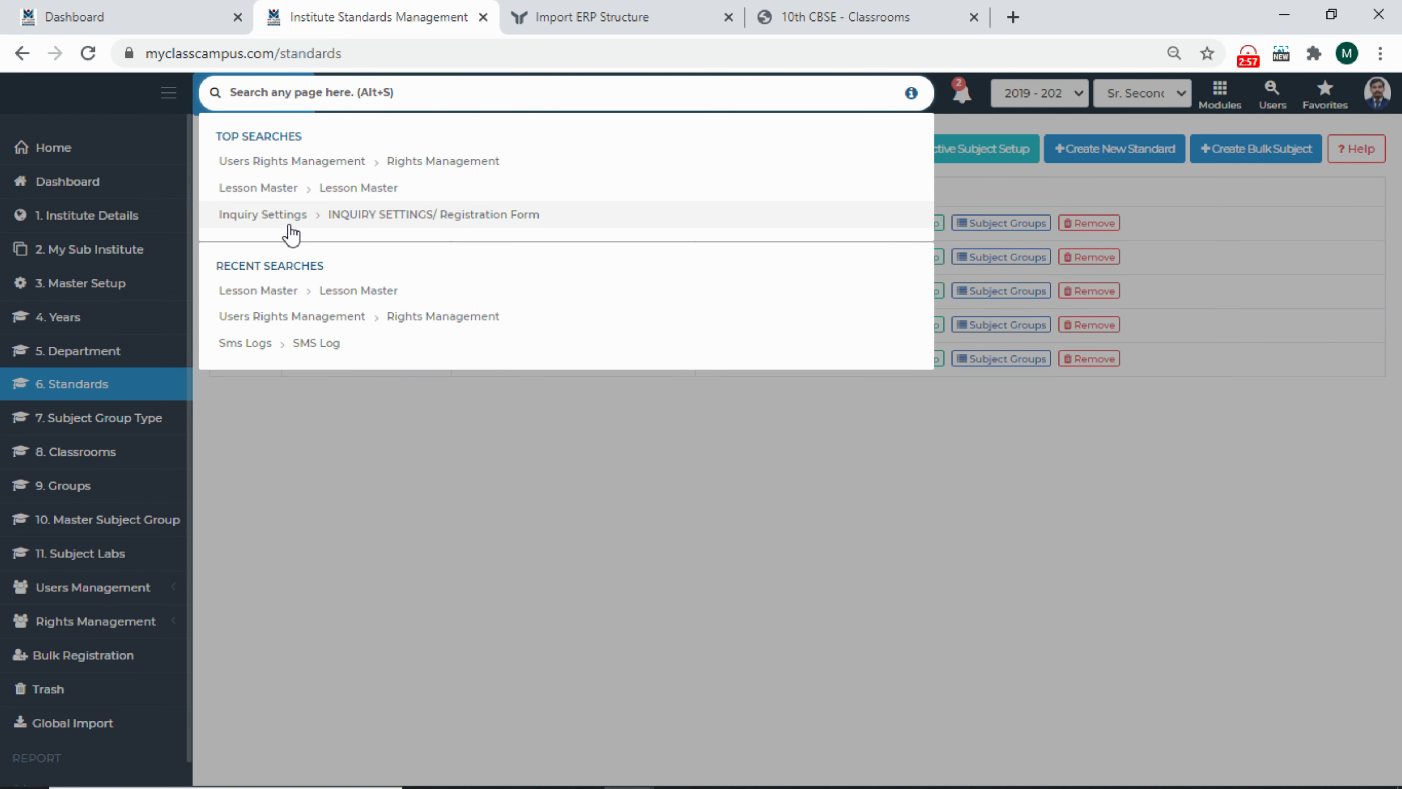
left_click(300, 187)
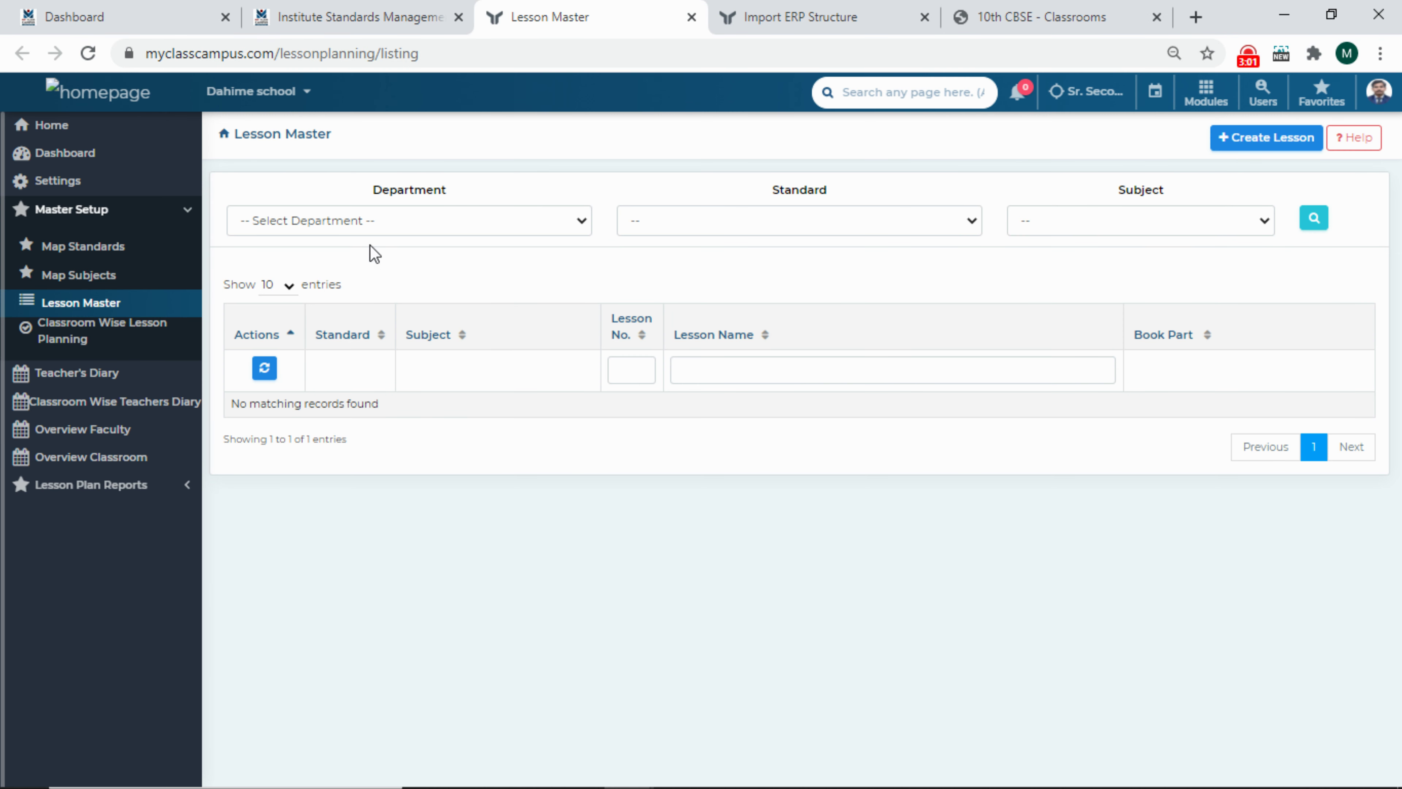
Step: List the lessons for department Sr. Secondary, standard 6th CBSE and subject CLASS 6 BIOLOGY - CBSE
left_click(397, 220)
left_click(344, 338)
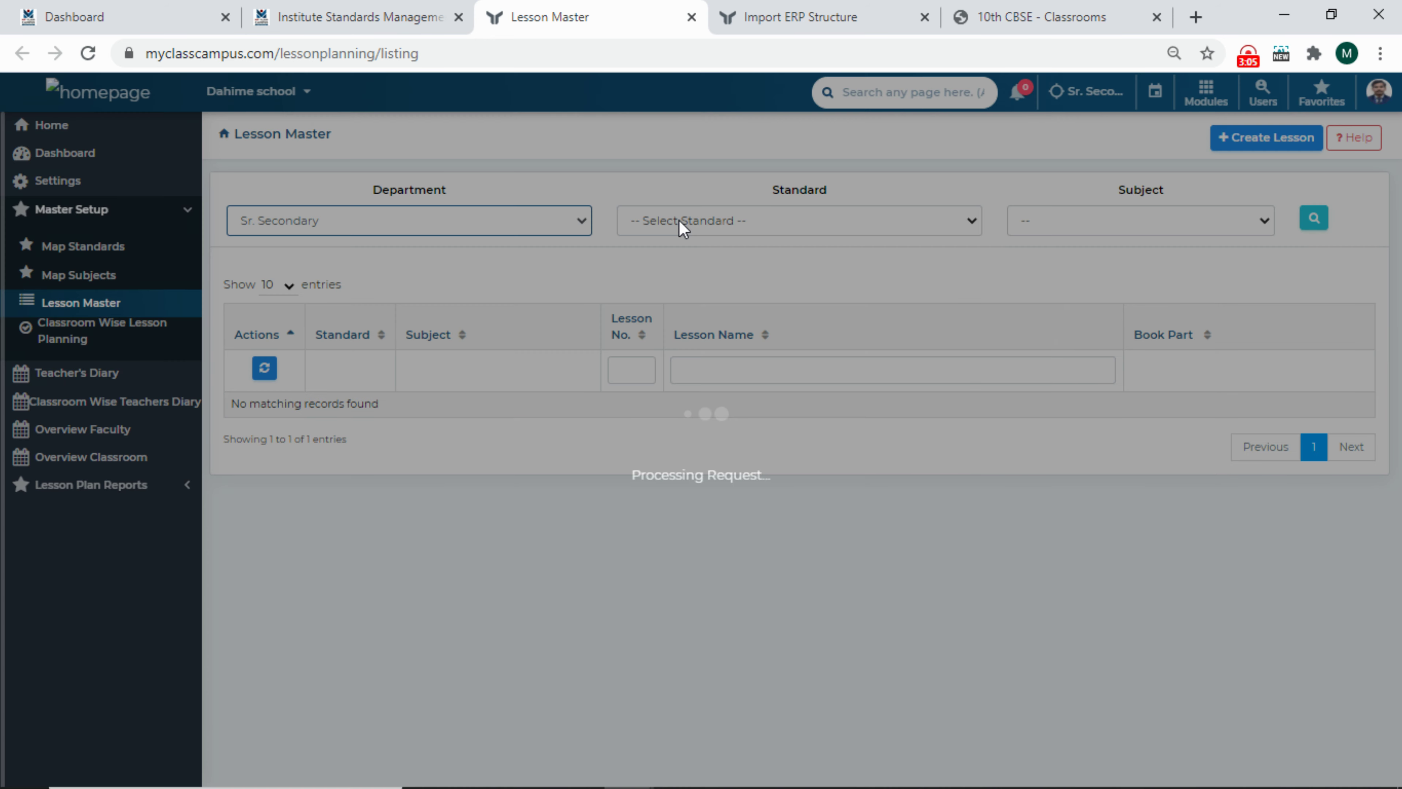
left_click(680, 219)
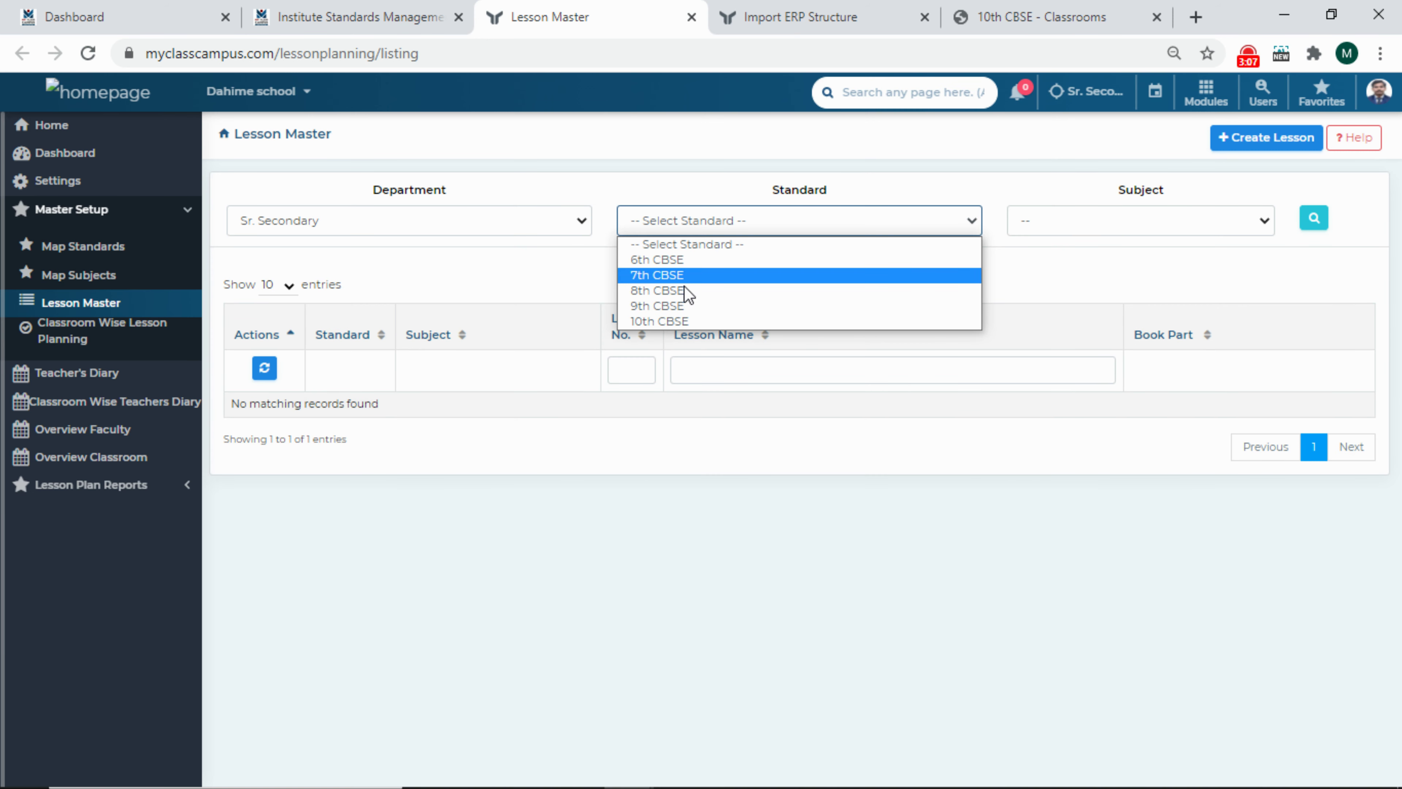
left_click(697, 264)
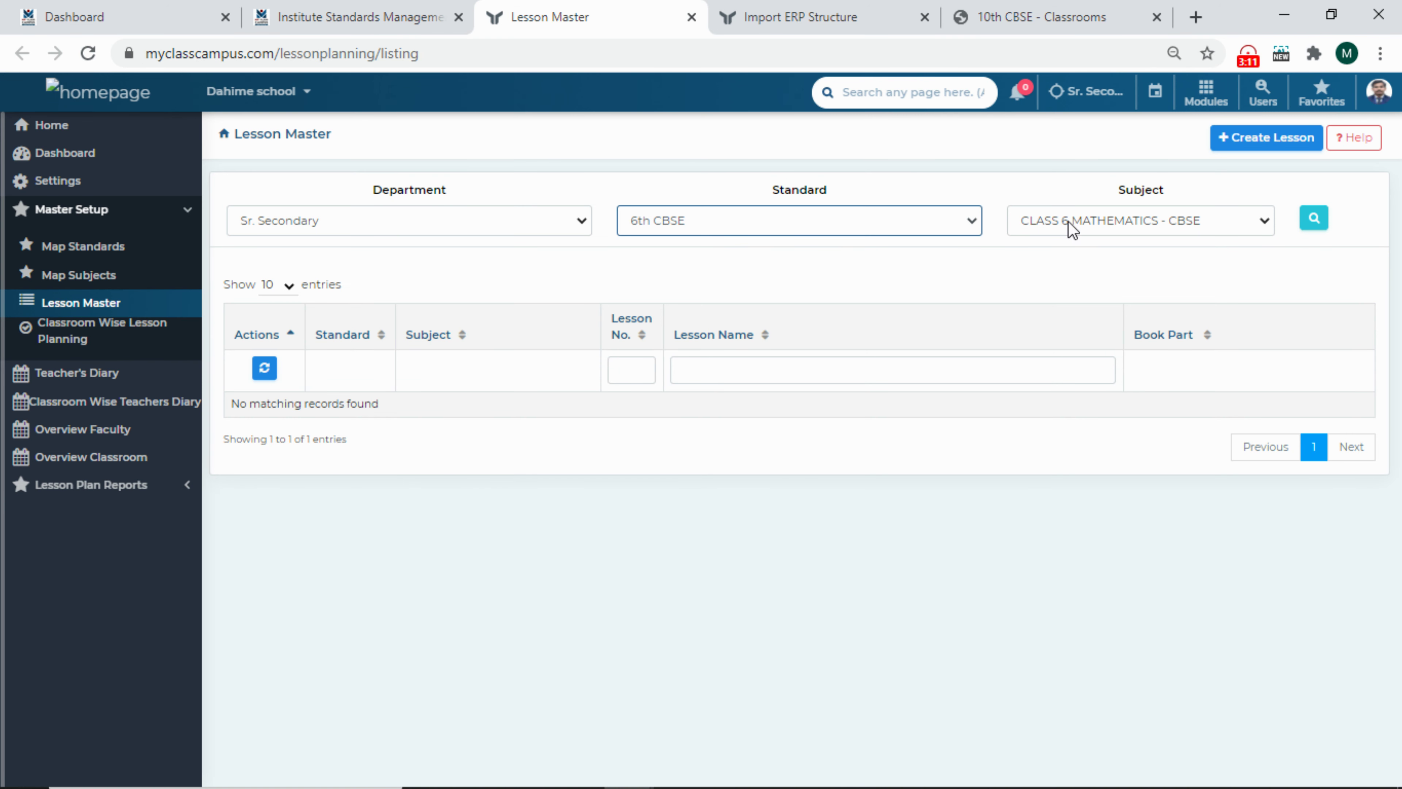
left_click(1148, 219)
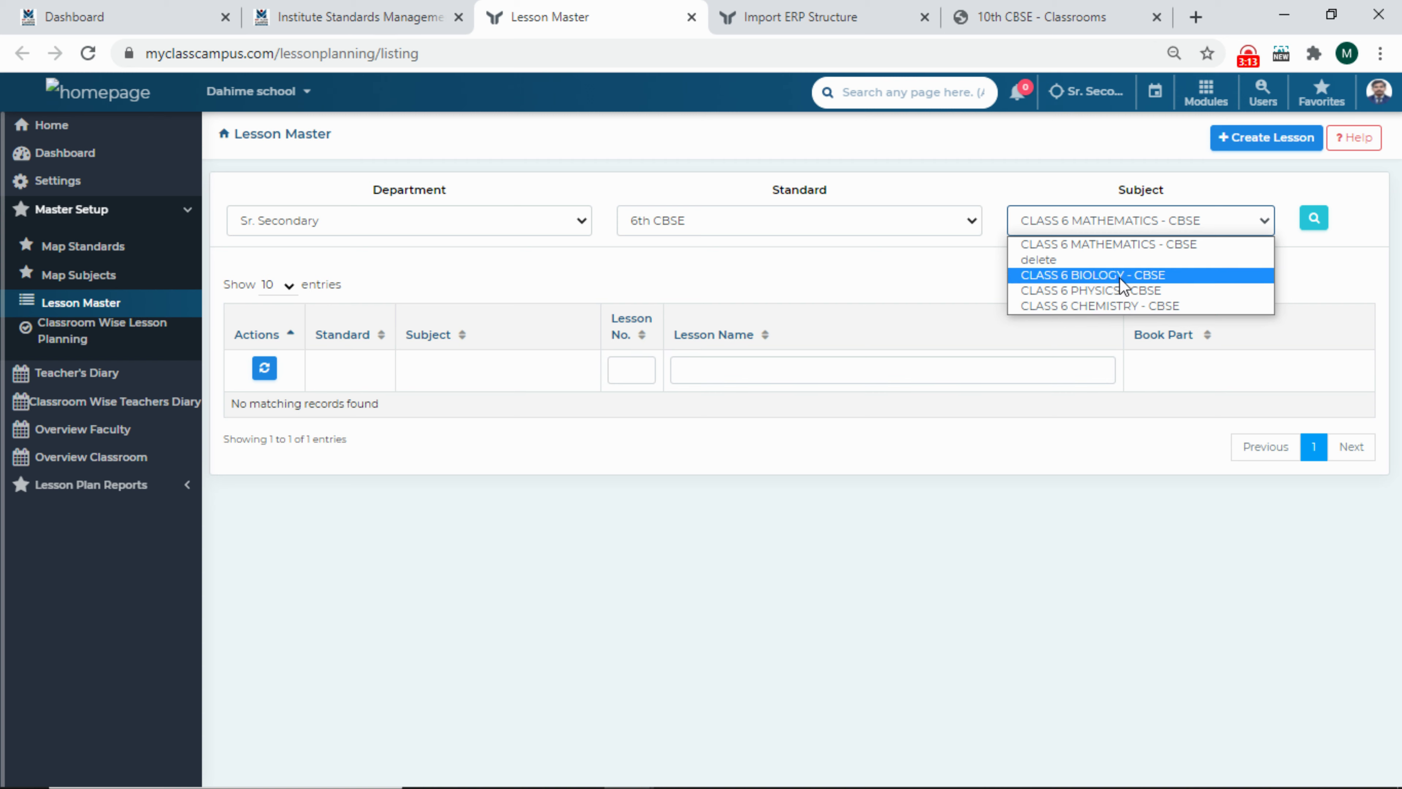
left_click(1129, 275)
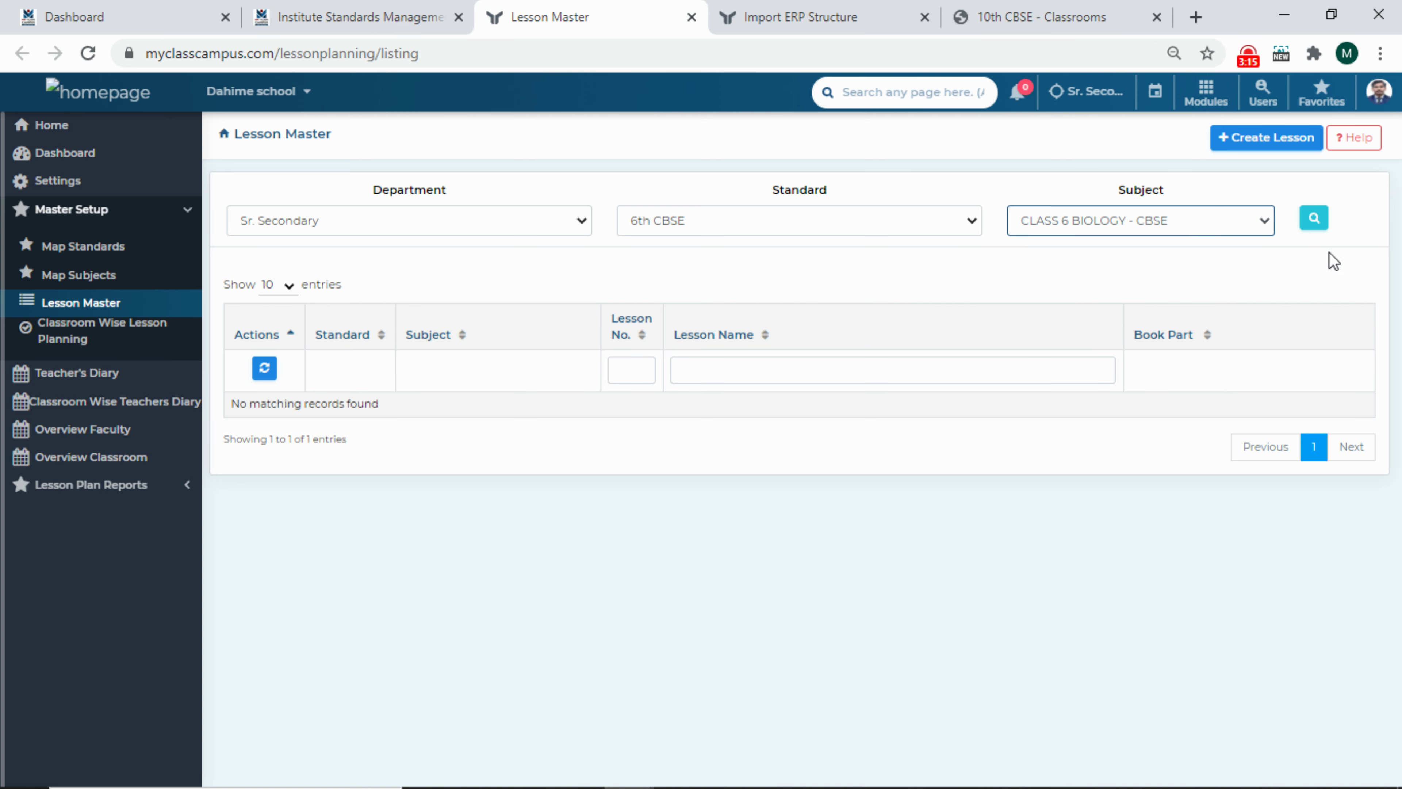
left_click(1316, 222)
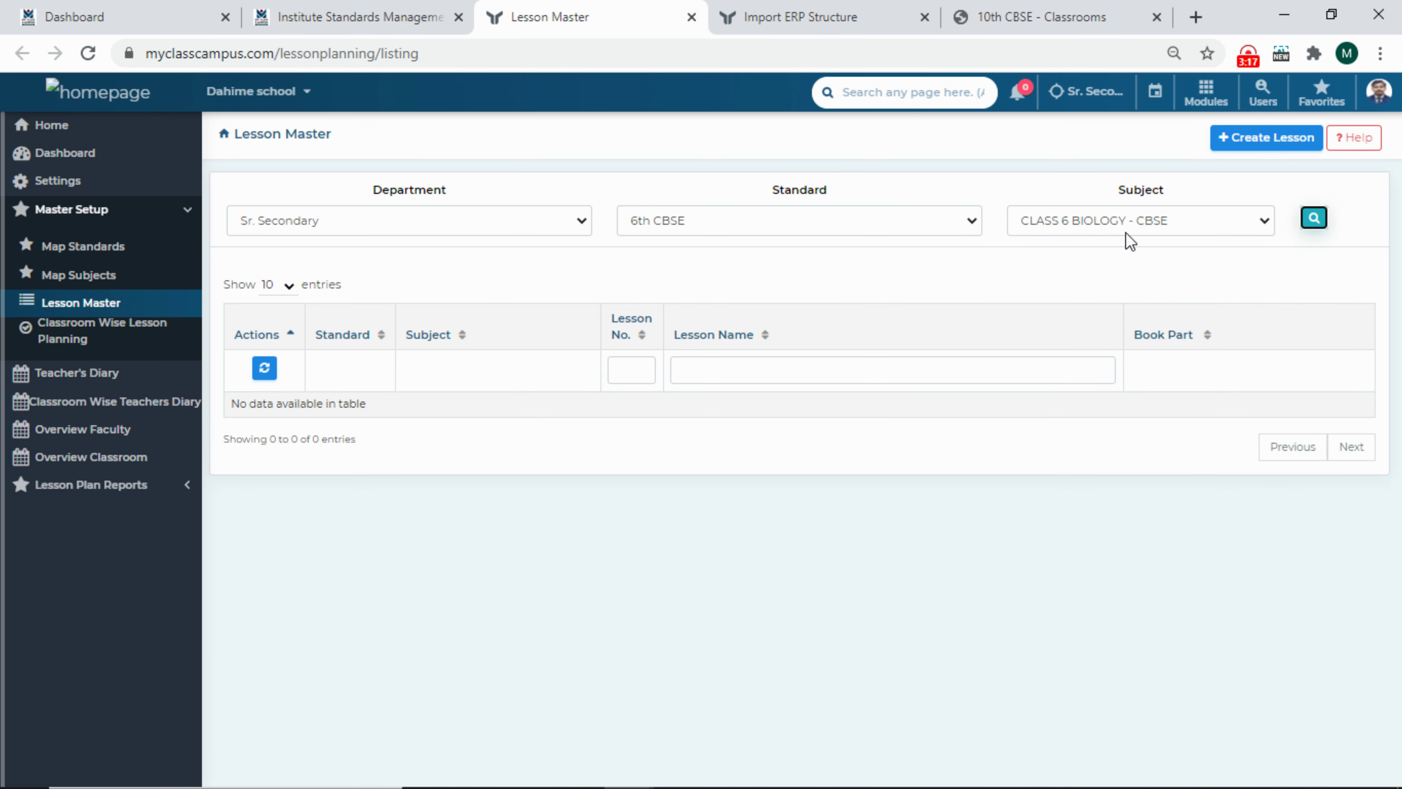
Step: Look up the 6th CBSE lessons for CLASS 6 MATHEMATICS - CBSE and for CLASS 6 CHEMISTRY - CBSE
left_click(1126, 232)
left_click(1099, 248)
left_click(1314, 218)
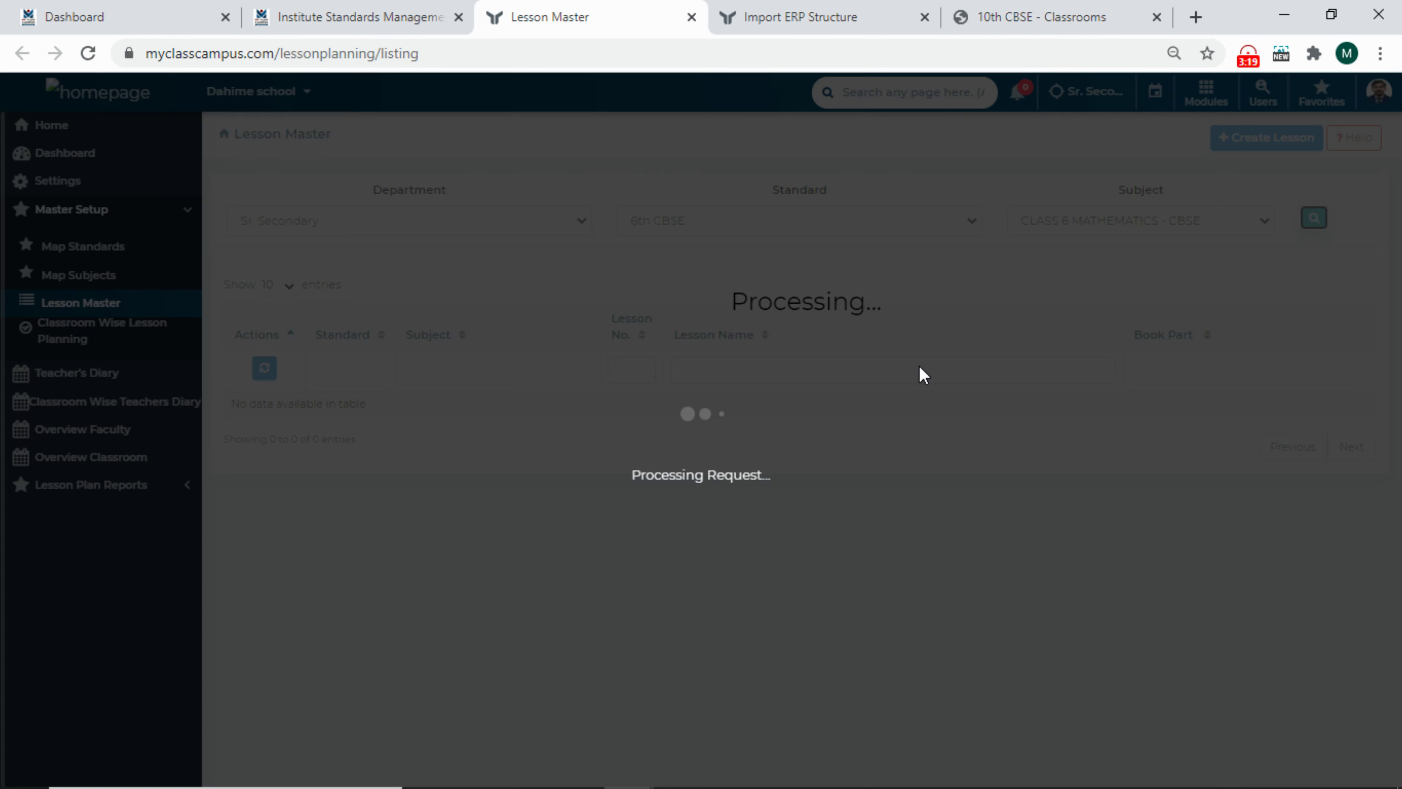
left_click(1164, 219)
left_click(1085, 304)
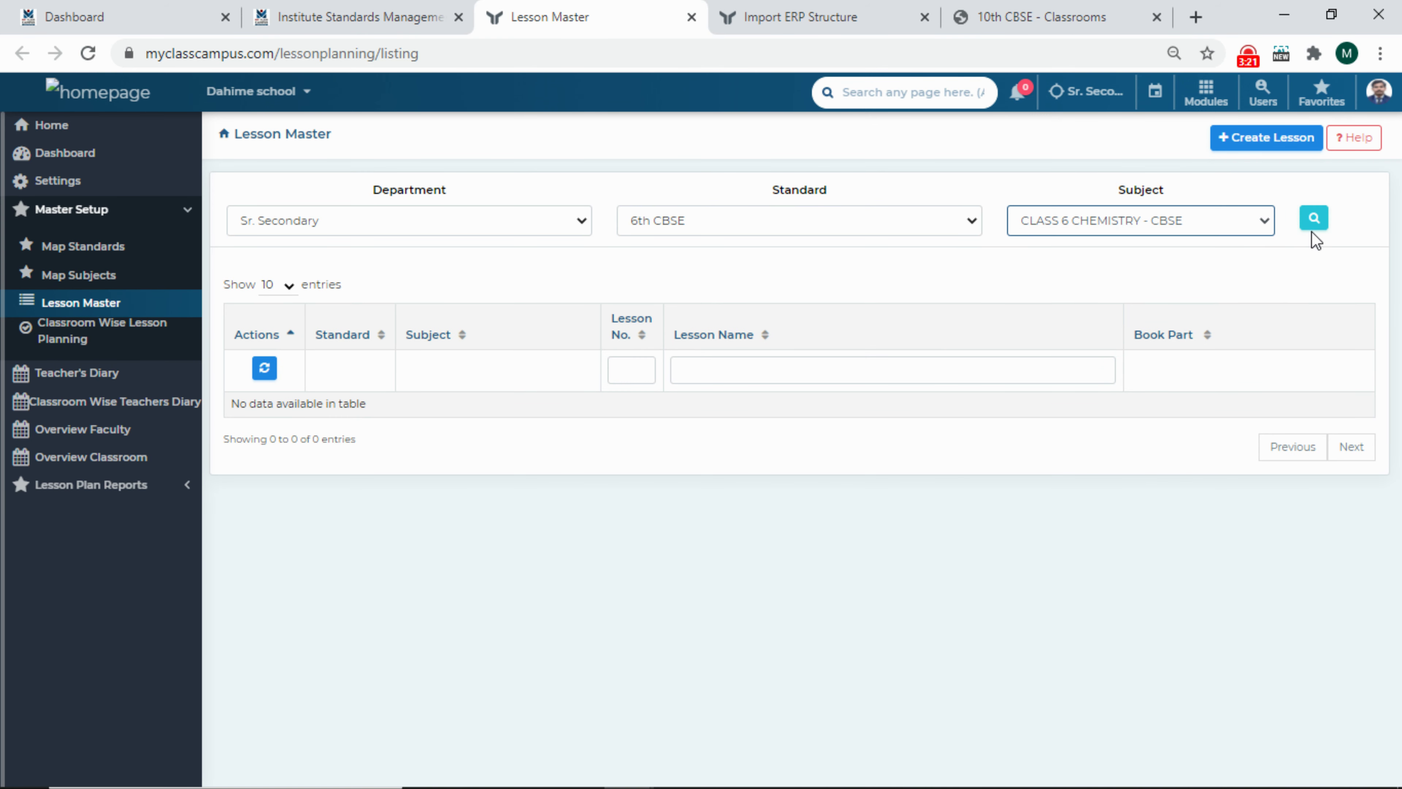
left_click(1314, 221)
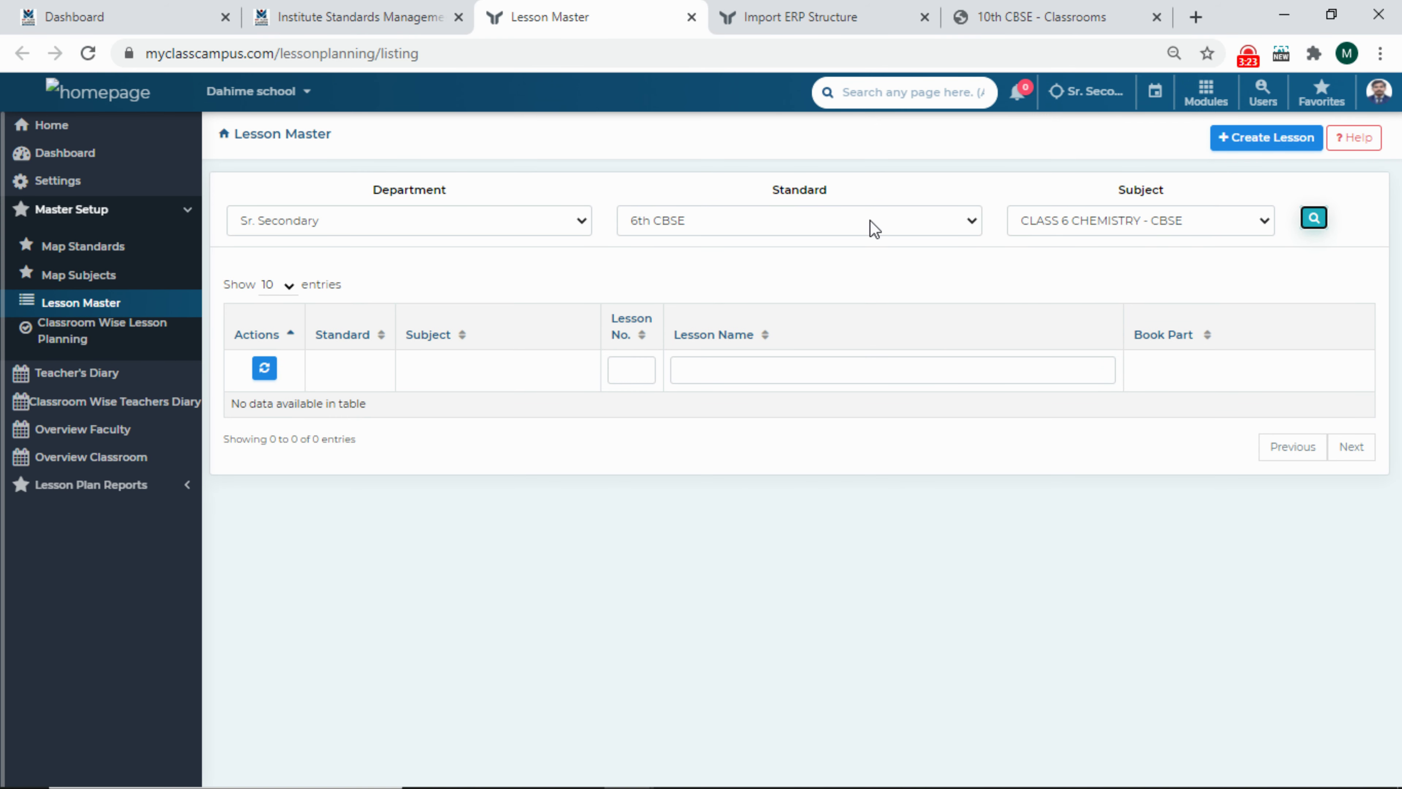
Step: Look up the 9th CBSE lessons for CLASS 9 BIOLOGY - CBSE and for the subject delete3
left_click(870, 219)
left_click(911, 273)
left_click(1090, 225)
left_click(1228, 243)
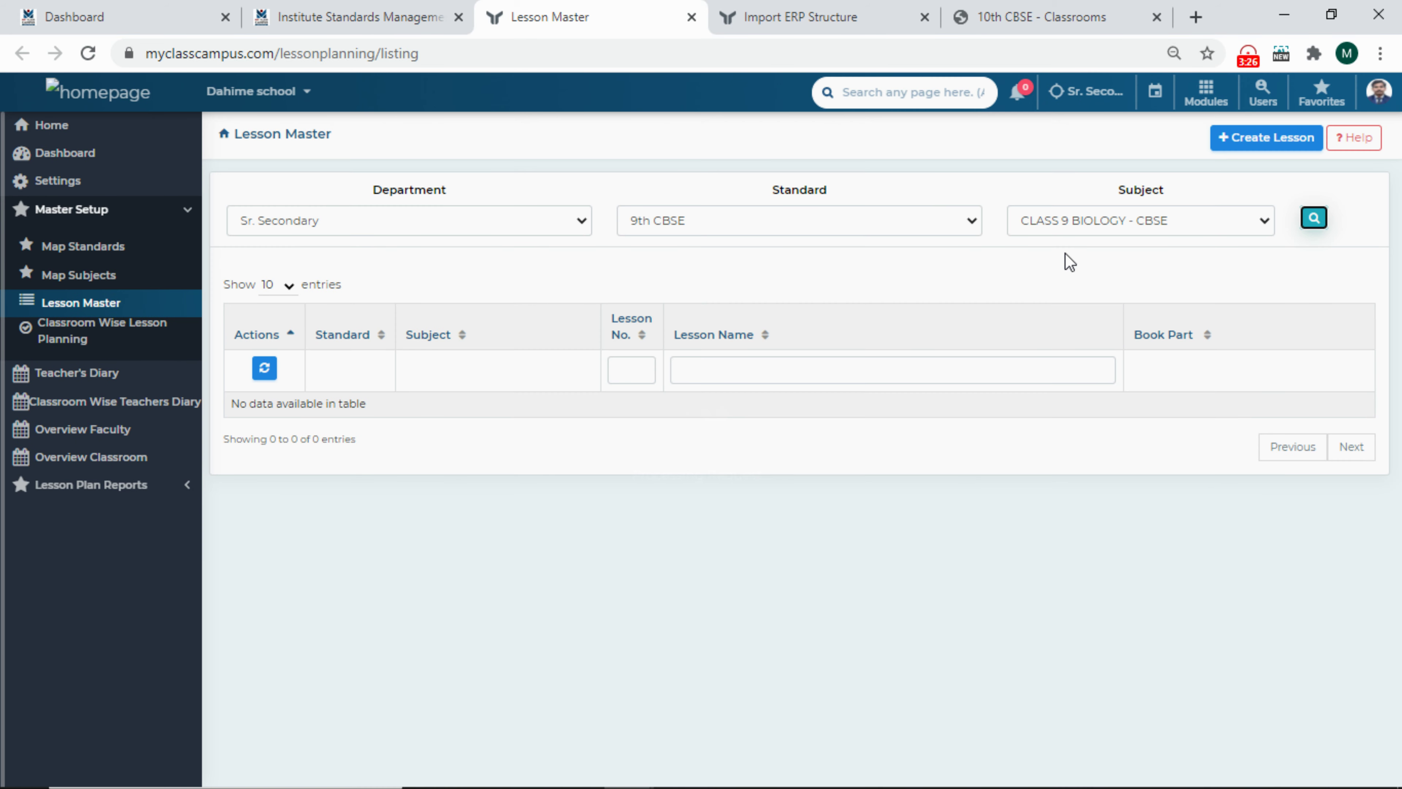
left_click(1068, 223)
left_click(1058, 283)
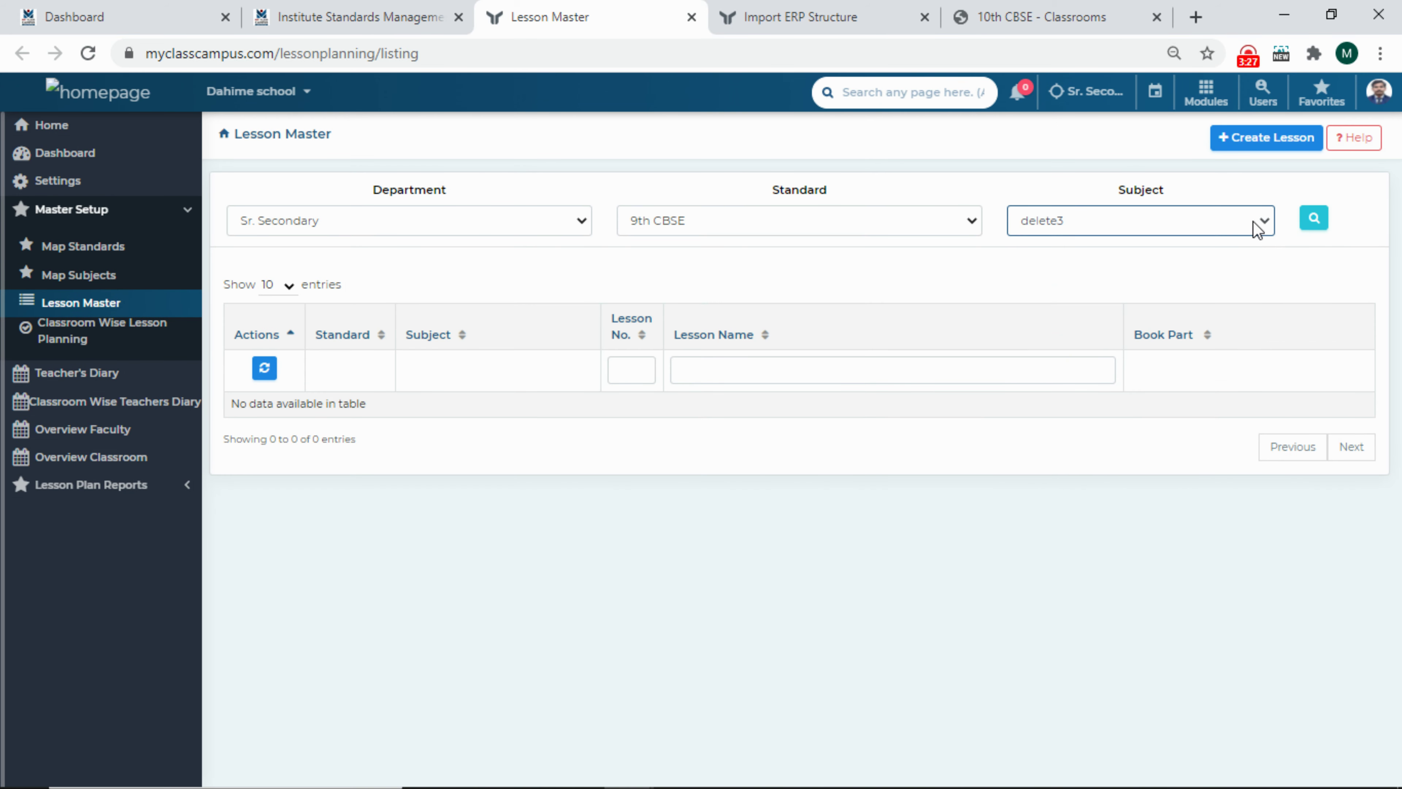
left_click(1314, 219)
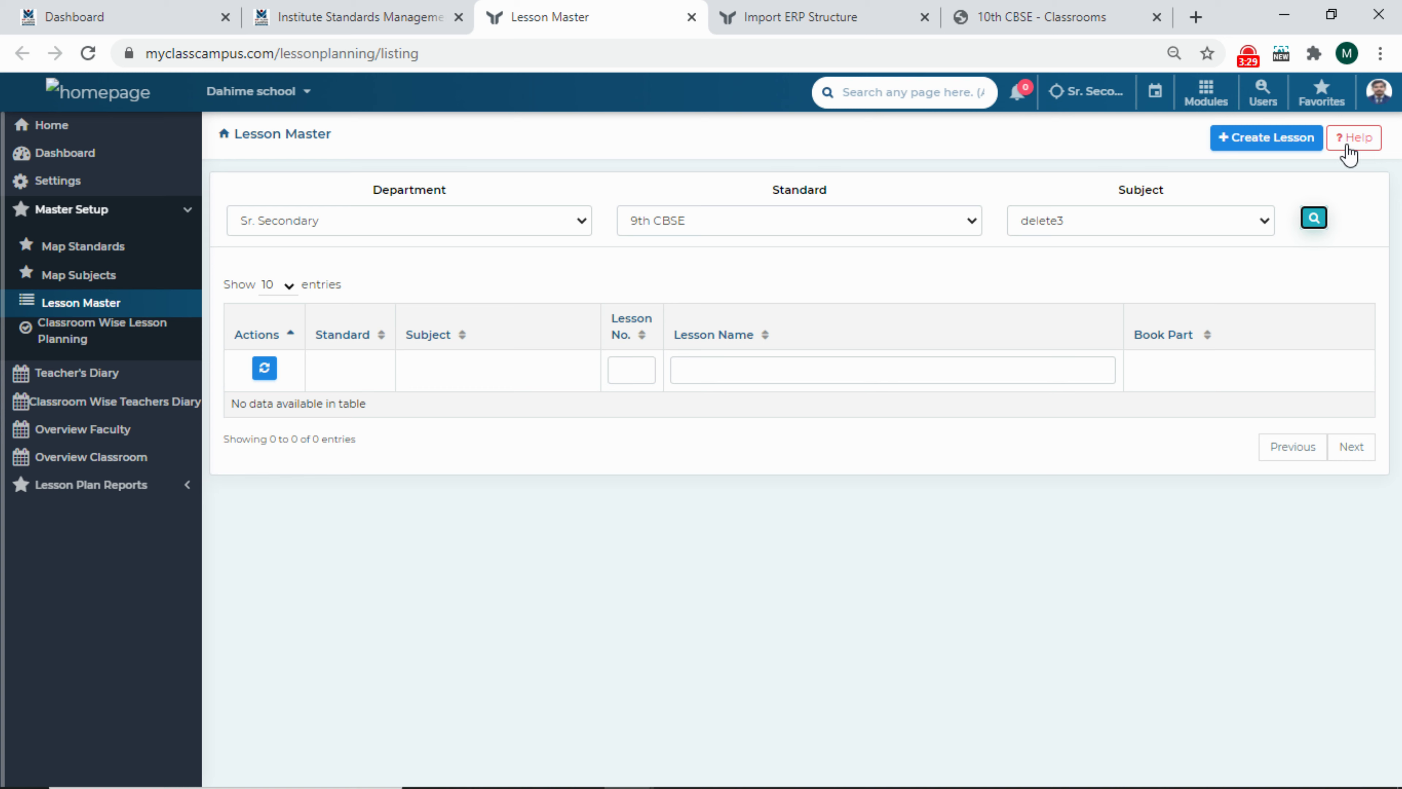
Step: Close Lesson Master and load the GSEB 2020 (English Medium) course data for Sr. Secondary in Import ERP Structure
middle_click(575, 19)
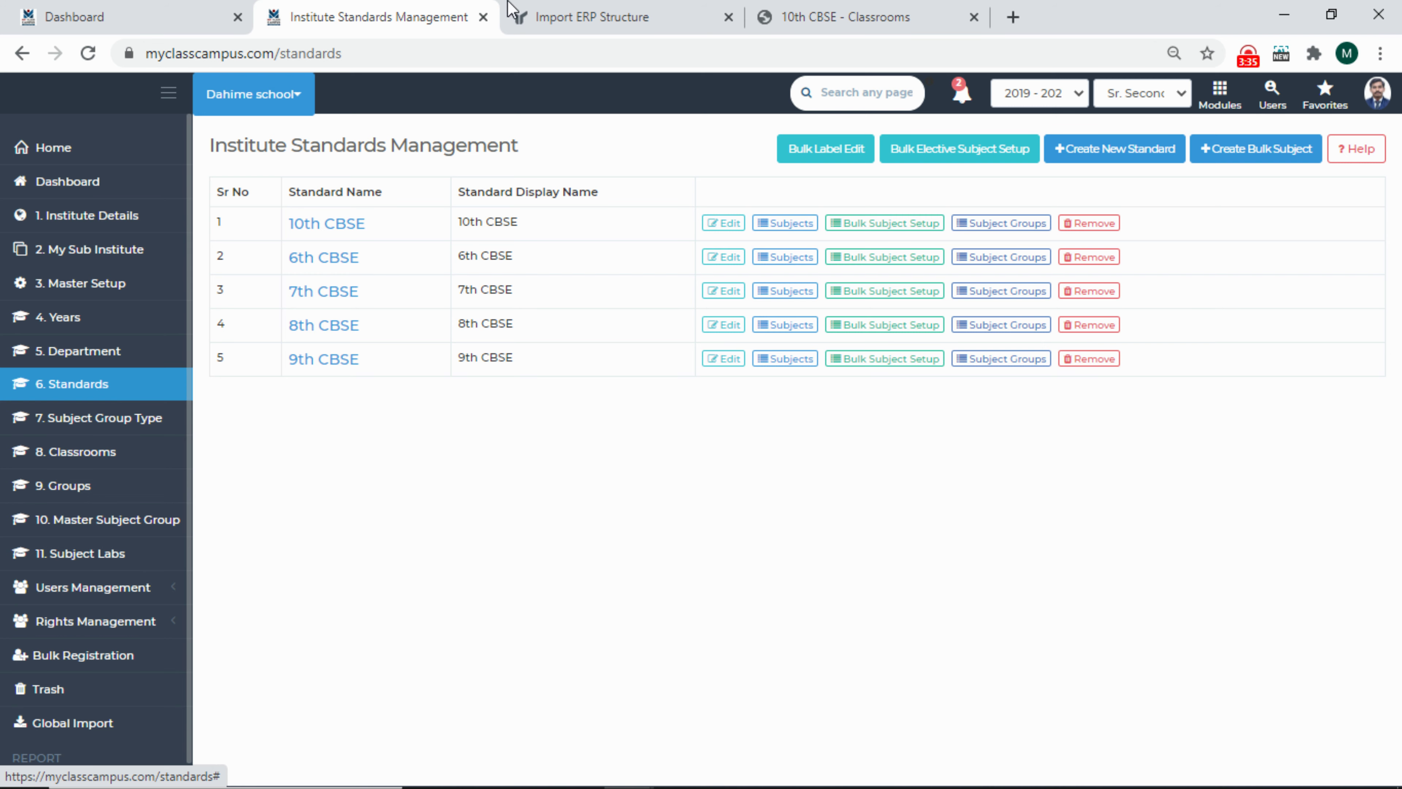
left_click(568, 11)
left_click(440, 301)
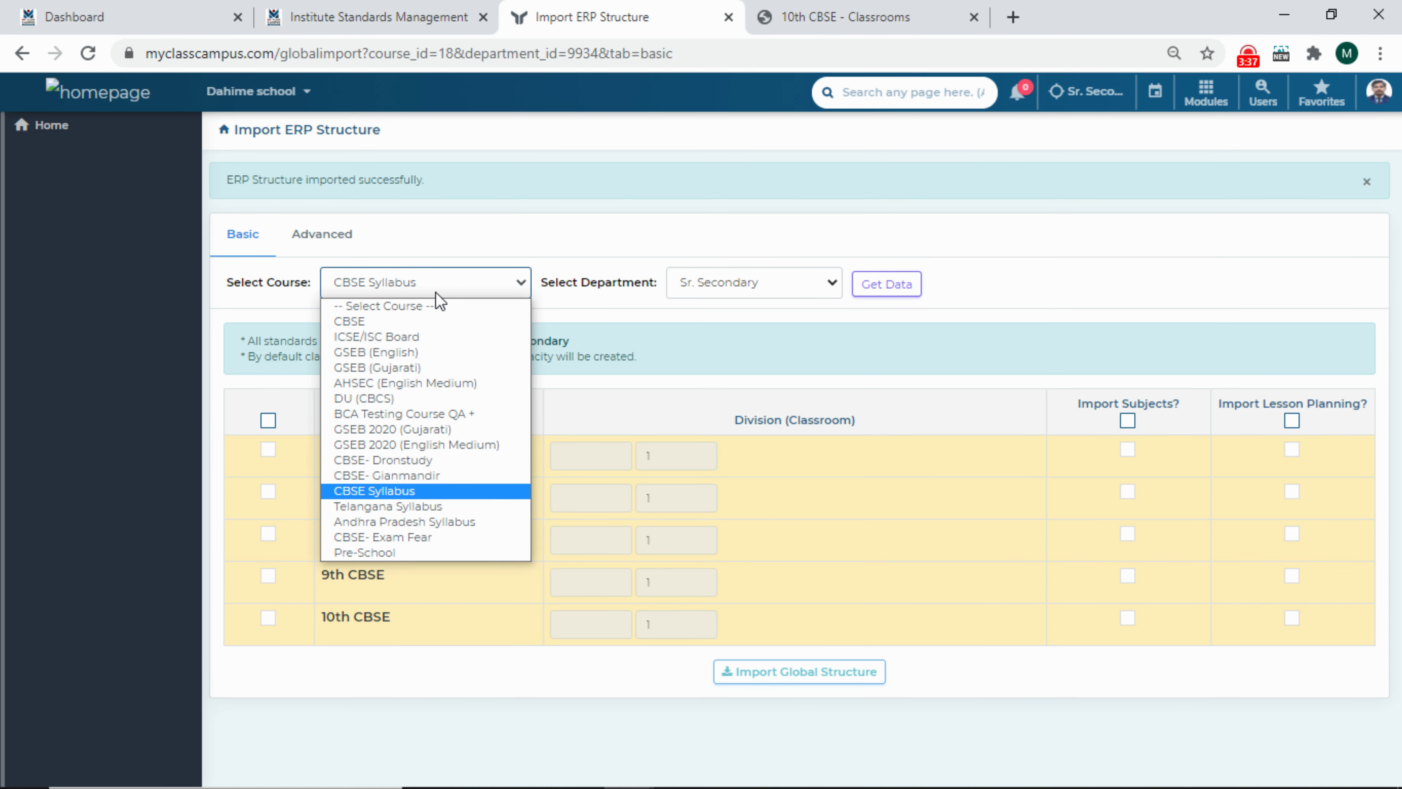
left_click(431, 446)
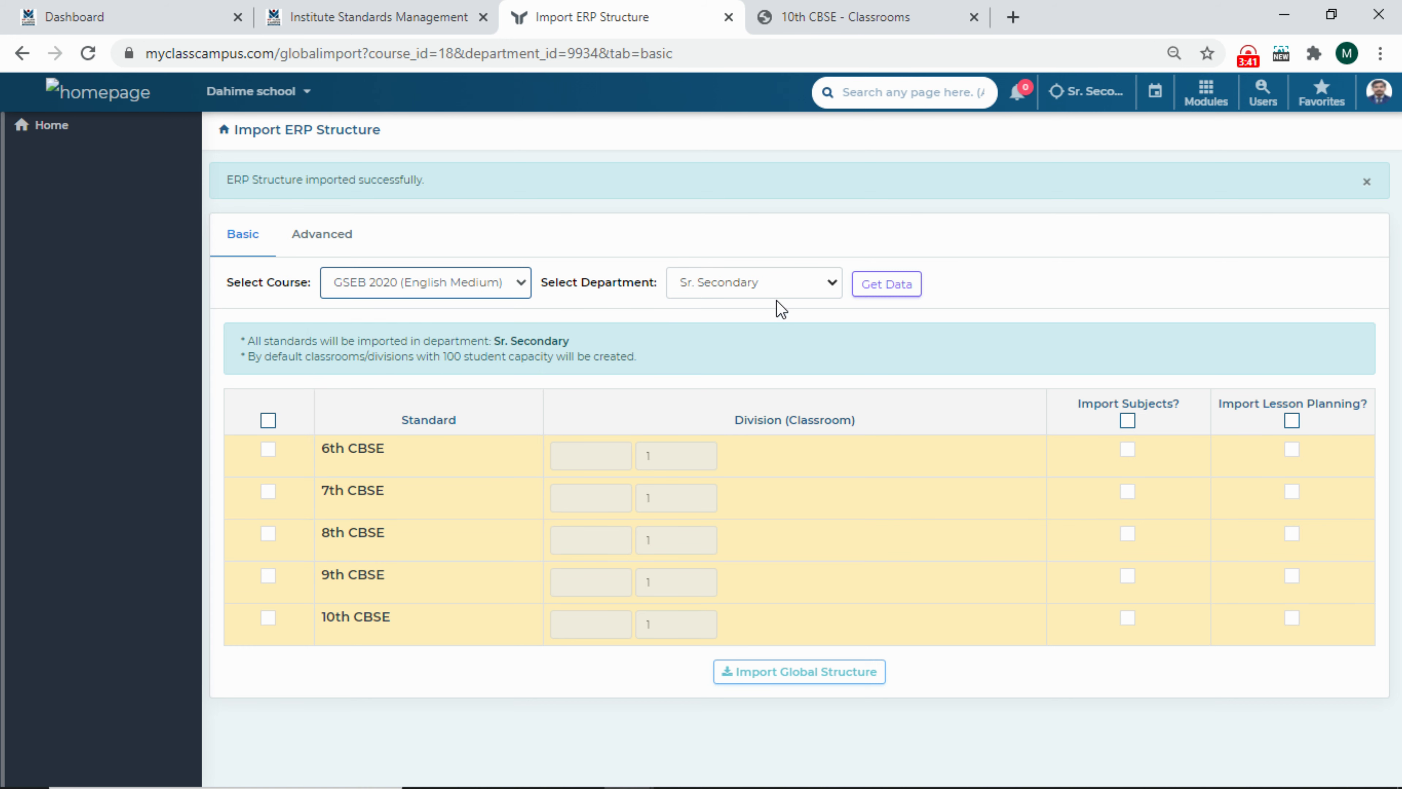
left_click(878, 284)
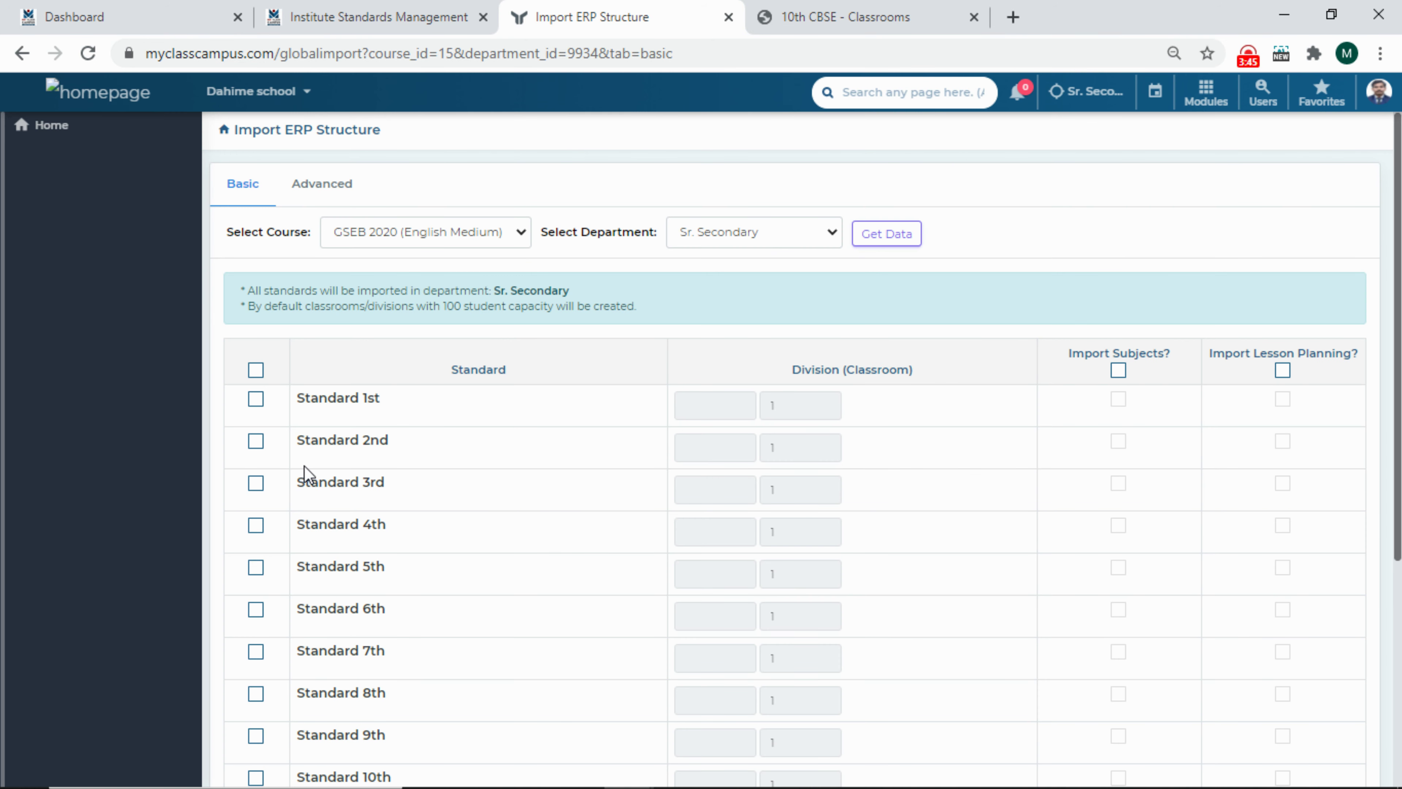
Step: Select Standard 11th Commerce, Standard 12th Commerce, Standard 11th Science and Standard 12th Science for import
scroll(313, 550, "down", 5)
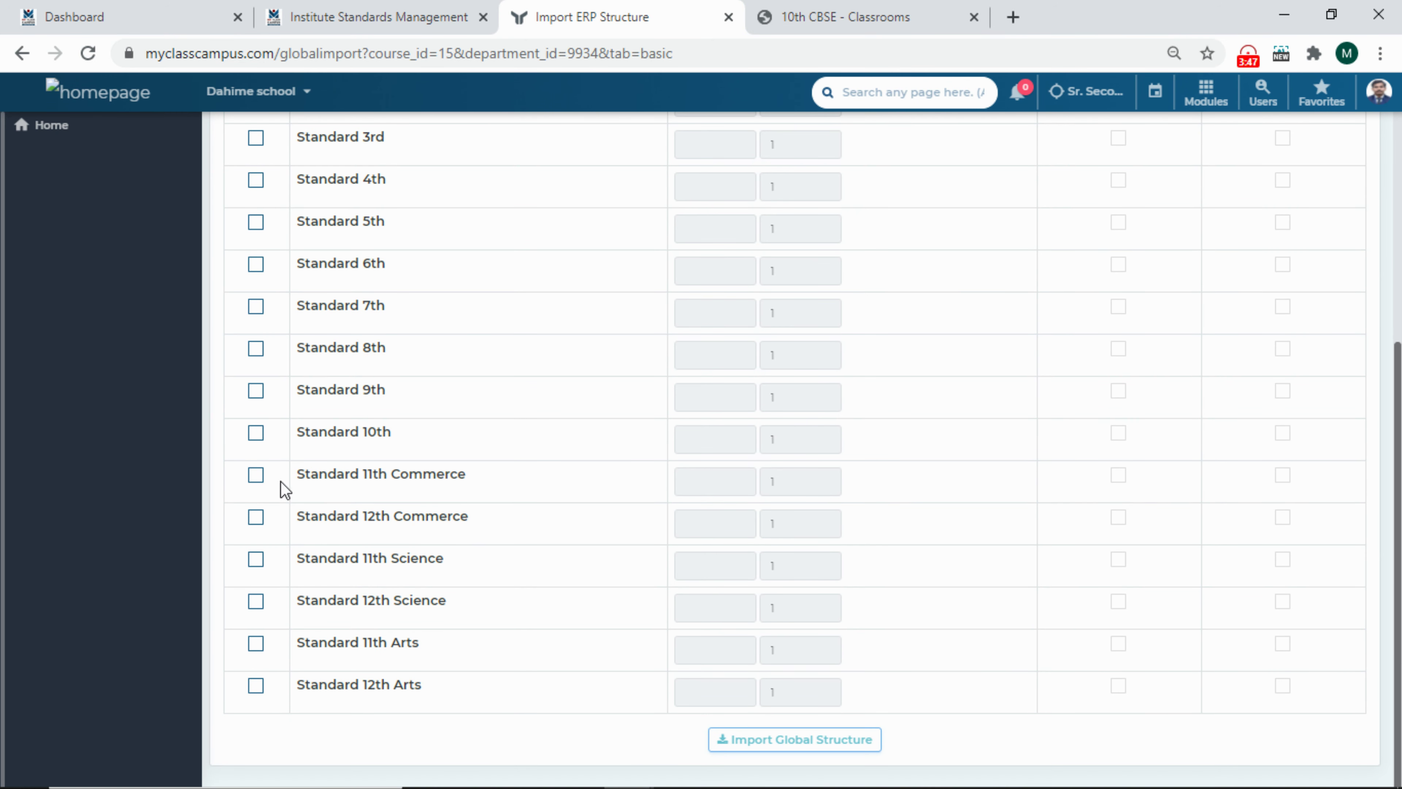
left_click(256, 476)
left_click(255, 522)
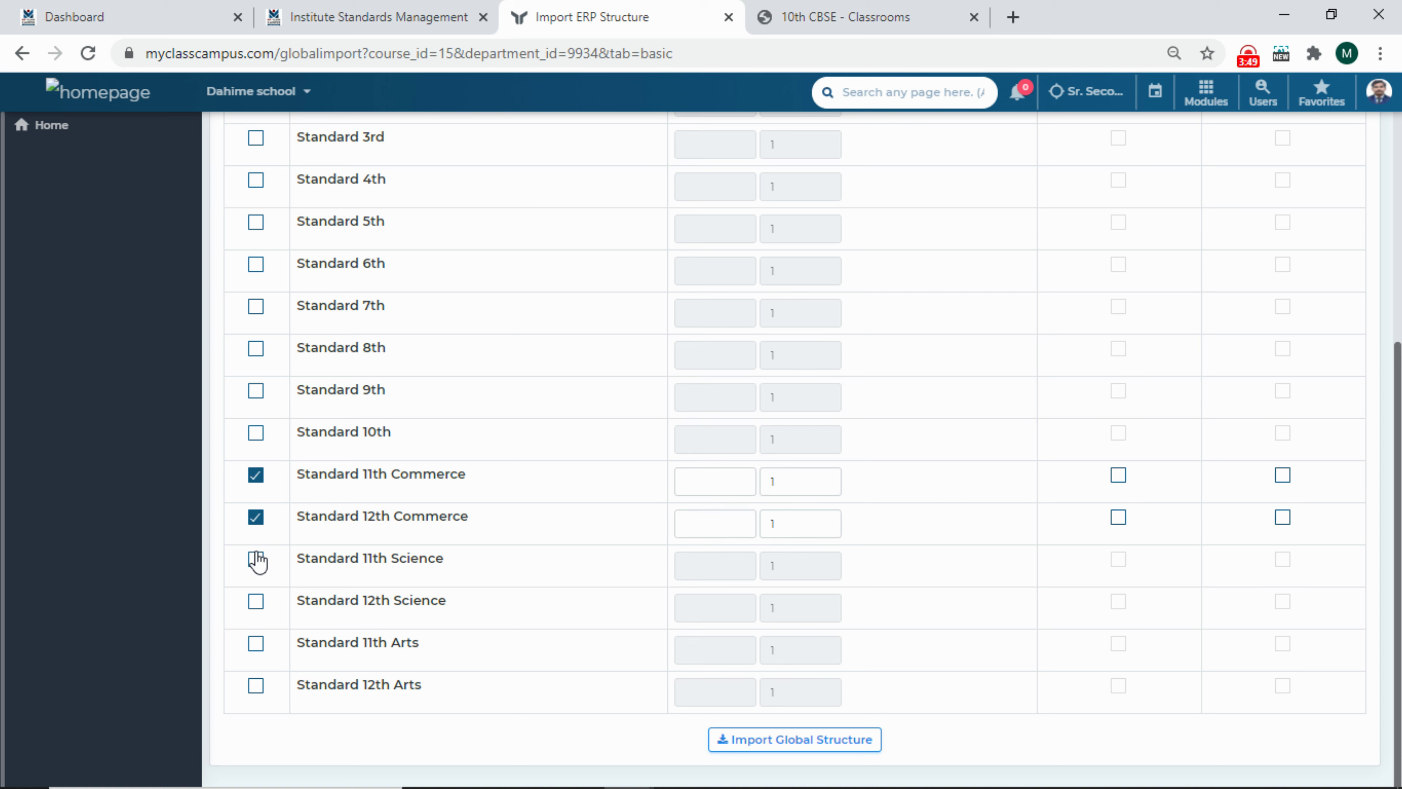
left_click(256, 559)
left_click(258, 603)
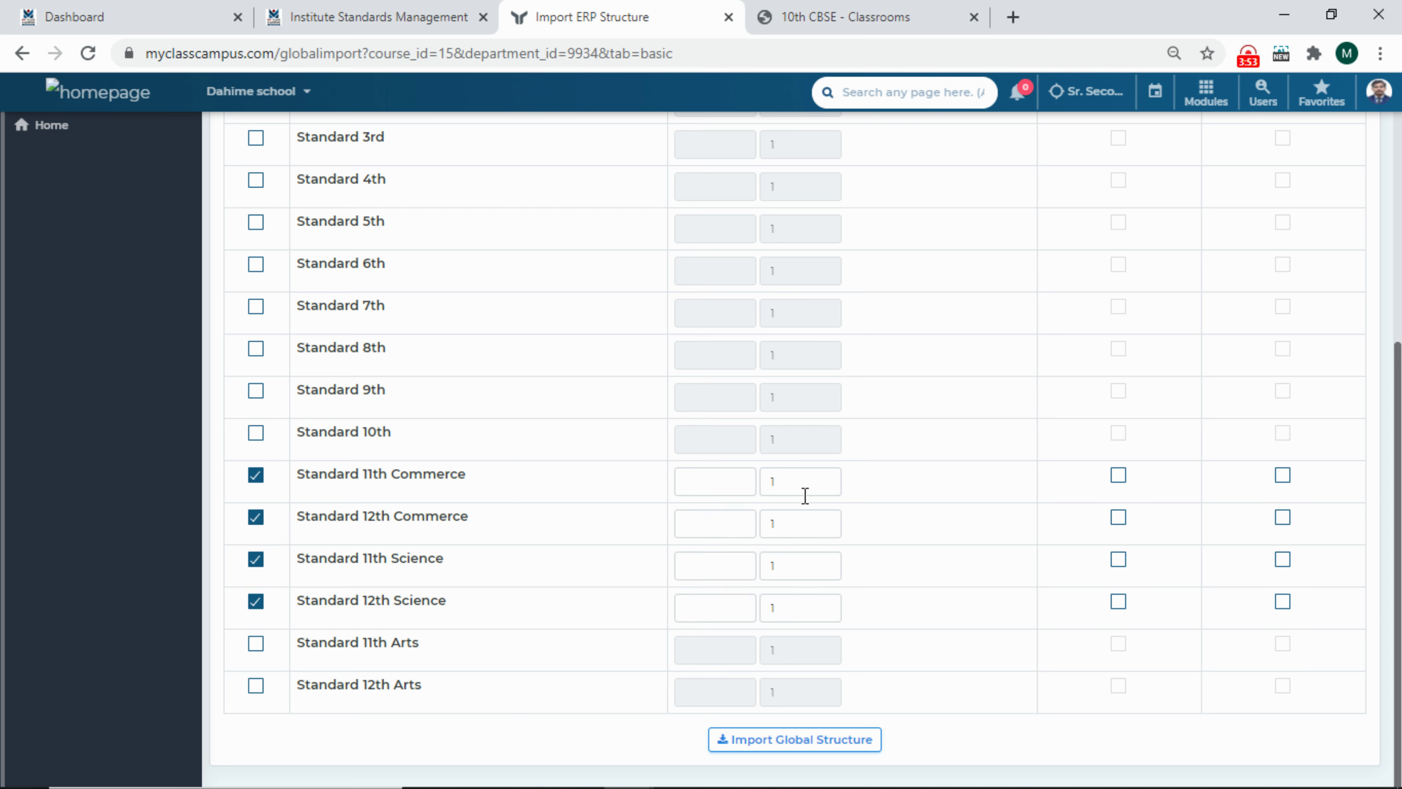
Step: Include subjects and lesson planning for the four selected Commerce and Science standards and import the global structure
left_click(1118, 476)
left_click(1118, 517)
left_click(1117, 602)
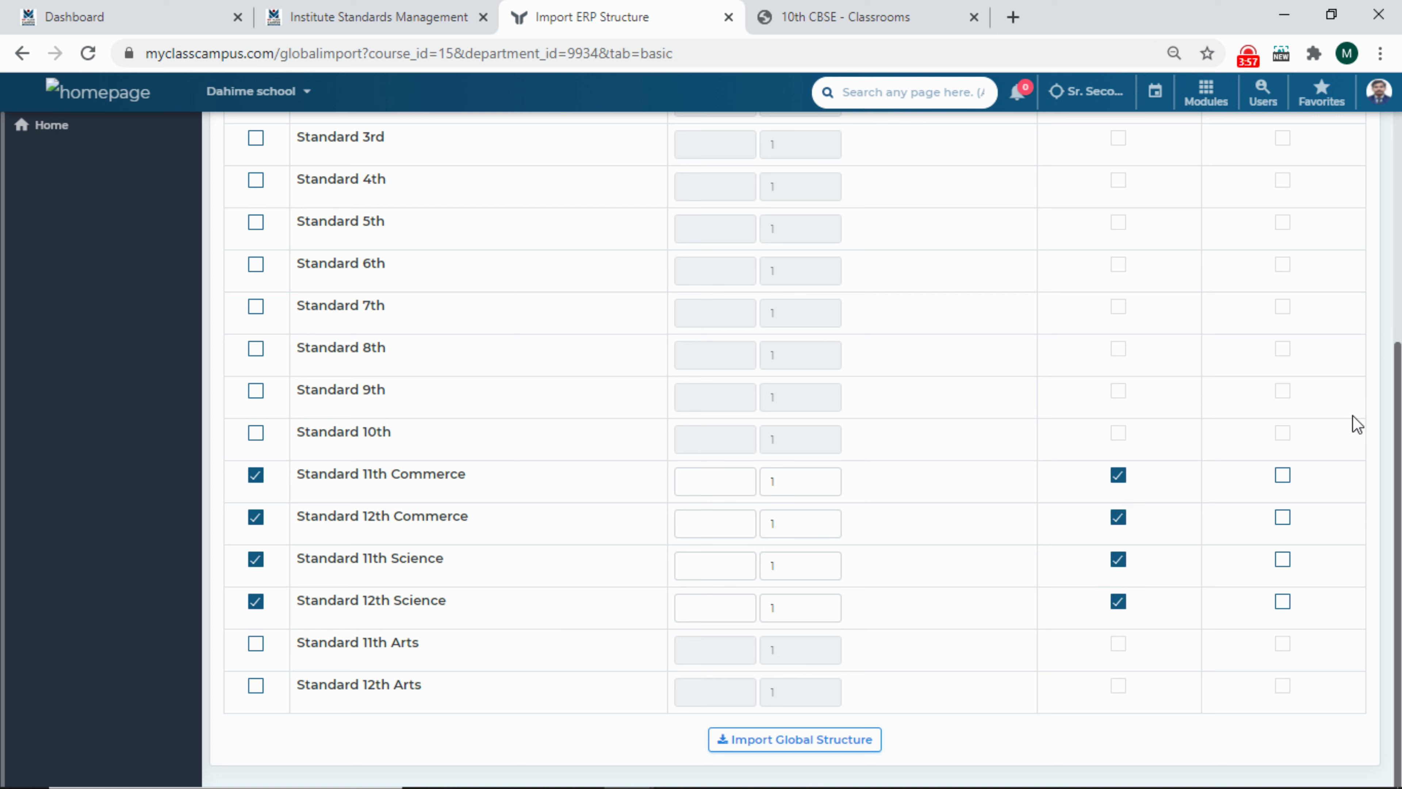
left_click(1281, 476)
left_click(1282, 518)
left_click(1282, 559)
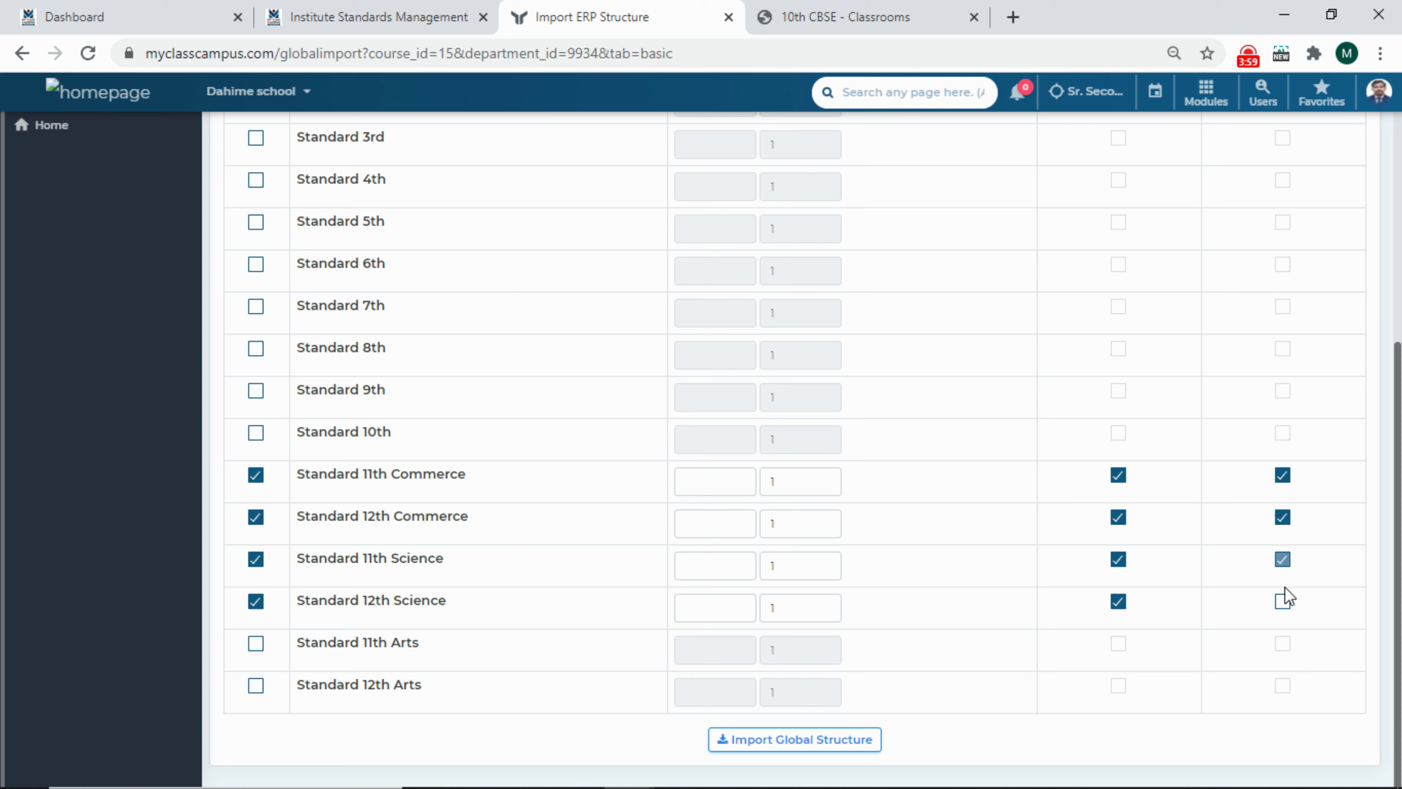
left_click(1282, 602)
left_click(793, 740)
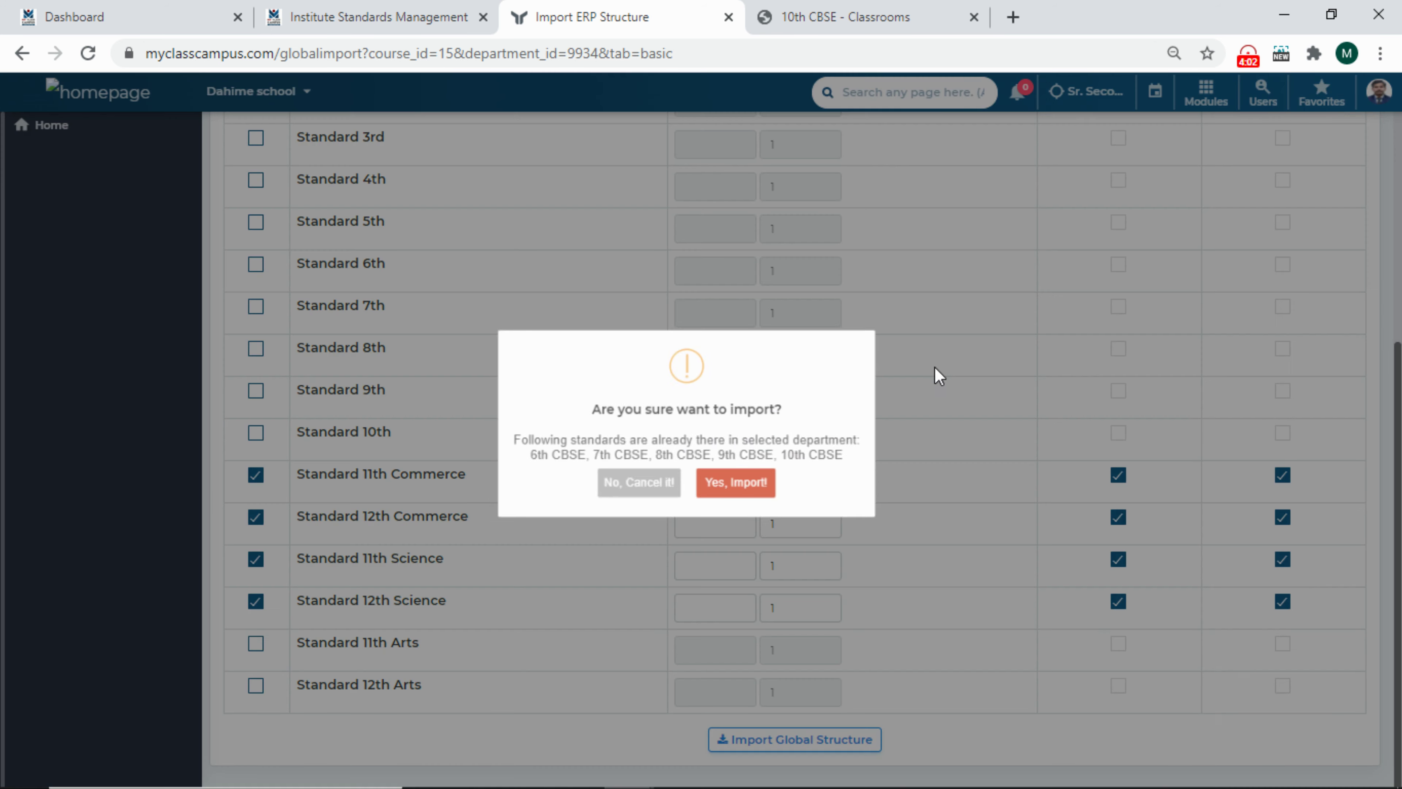
left_click(736, 486)
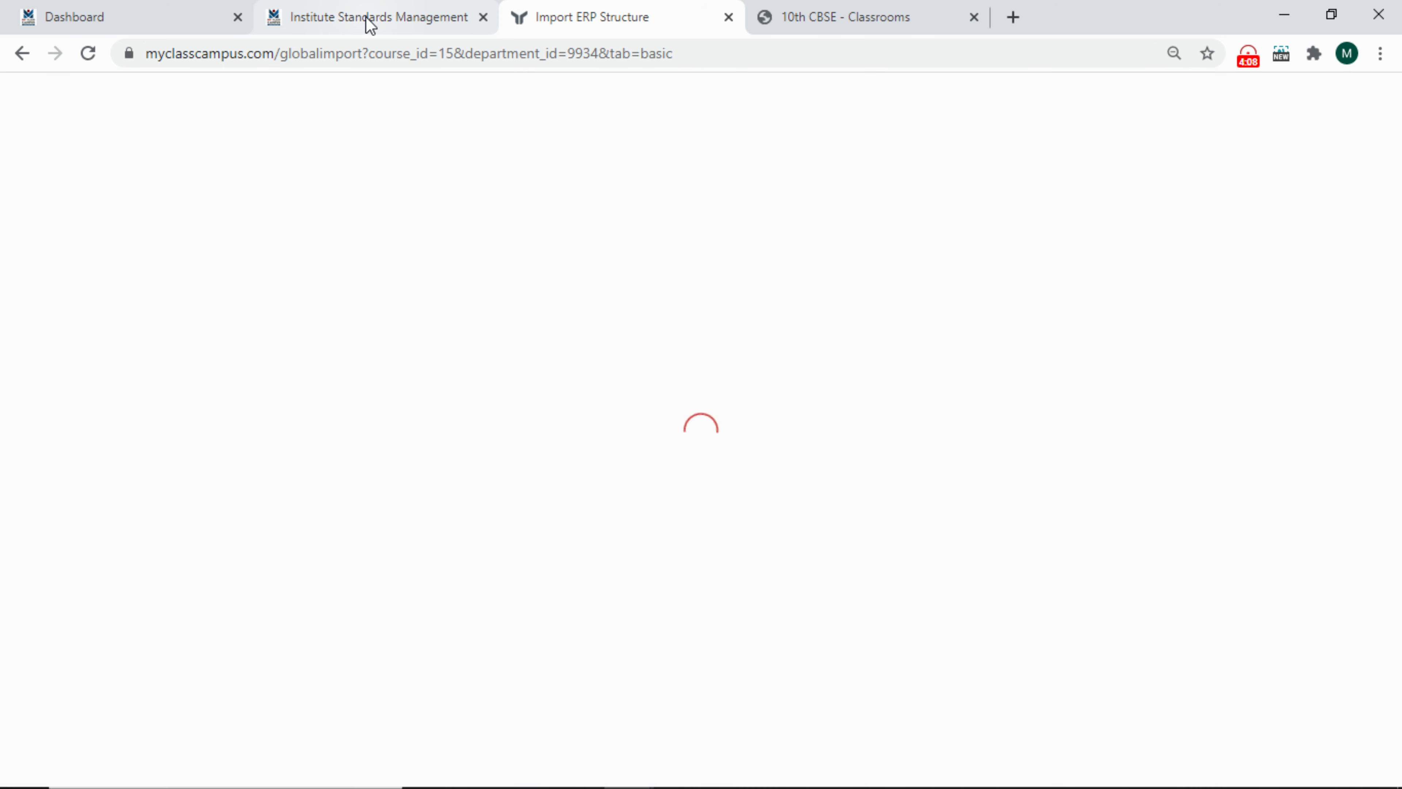
Step: Refresh the Institute Standards Management list to check the imported 11th and 12th standards, and return to Import ERP Structure
left_click(367, 18)
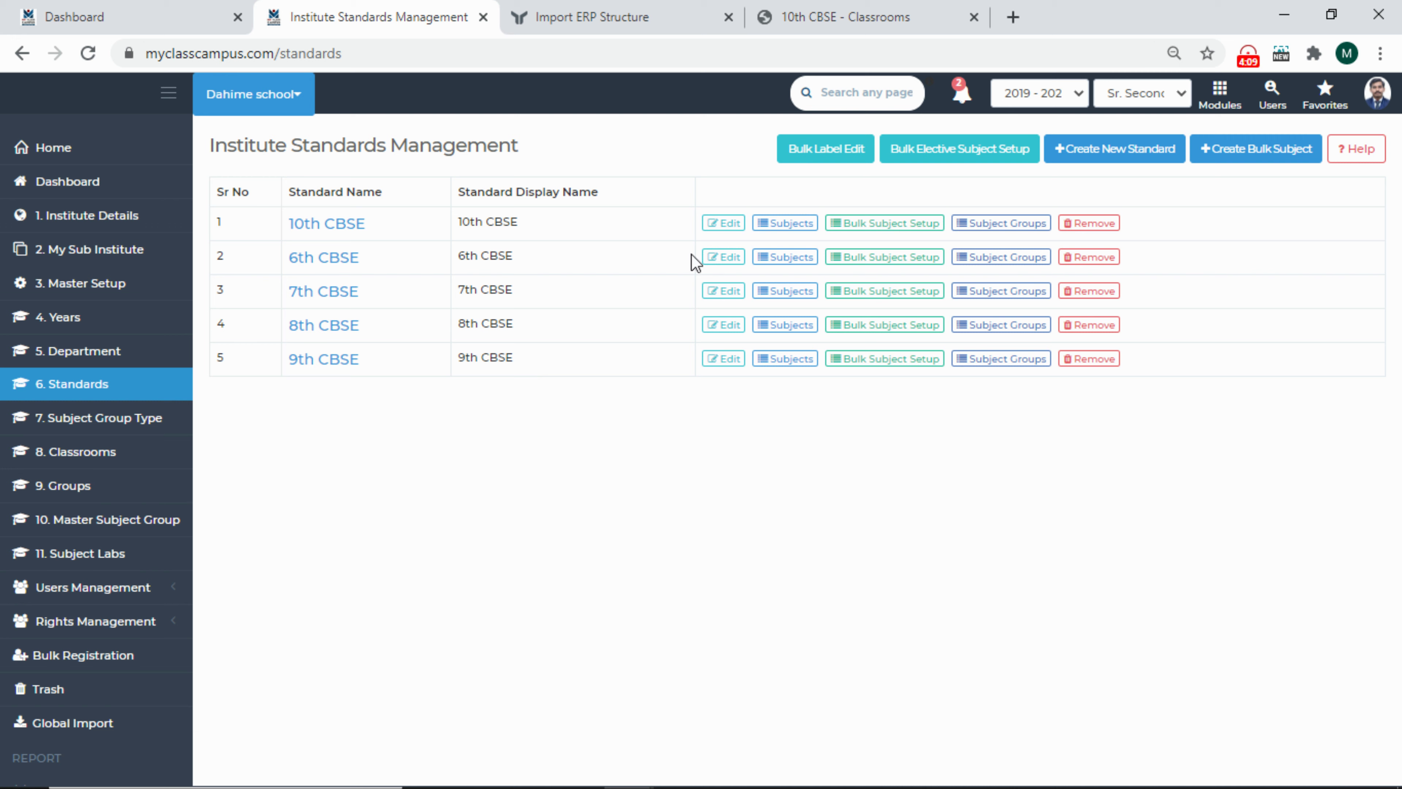
left_click(87, 53)
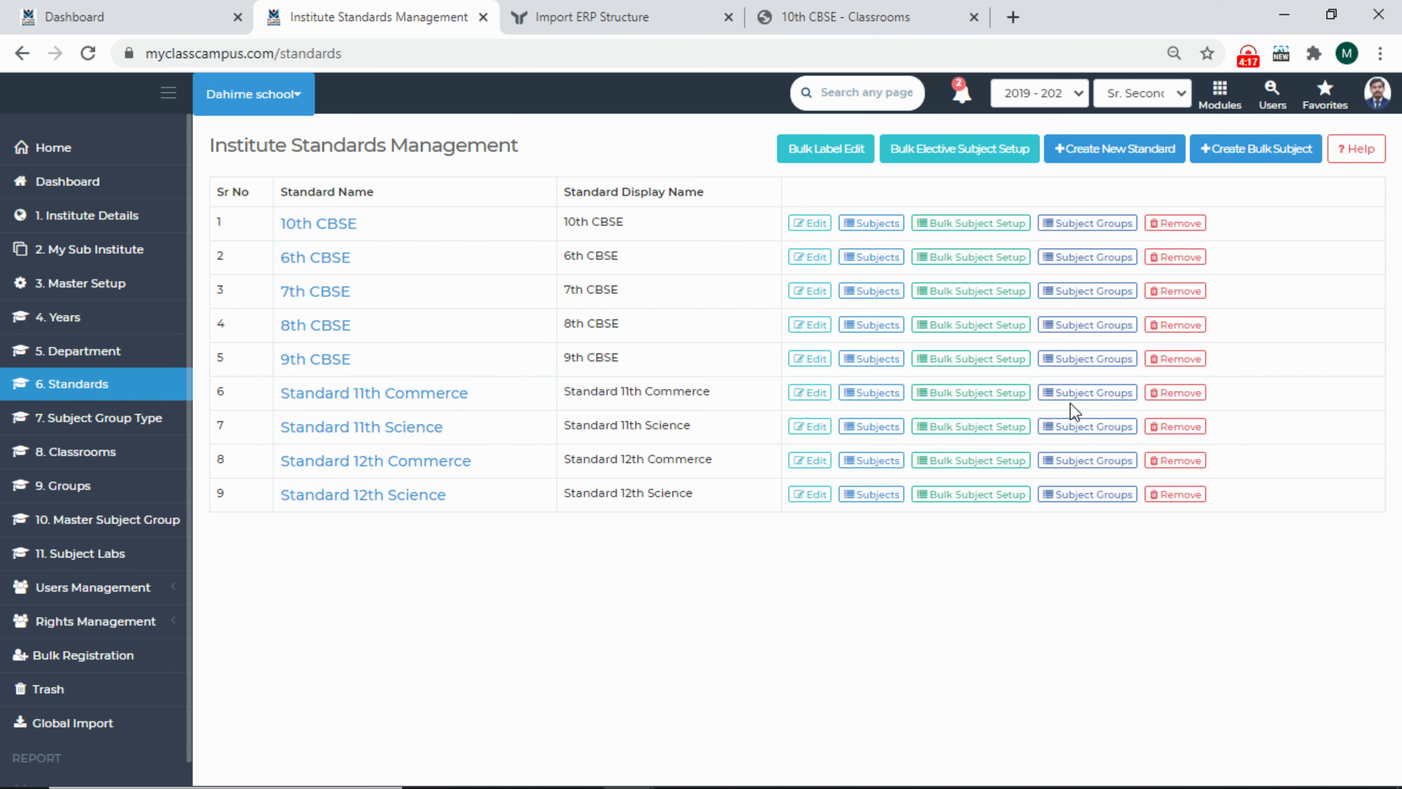
left_click(623, 8)
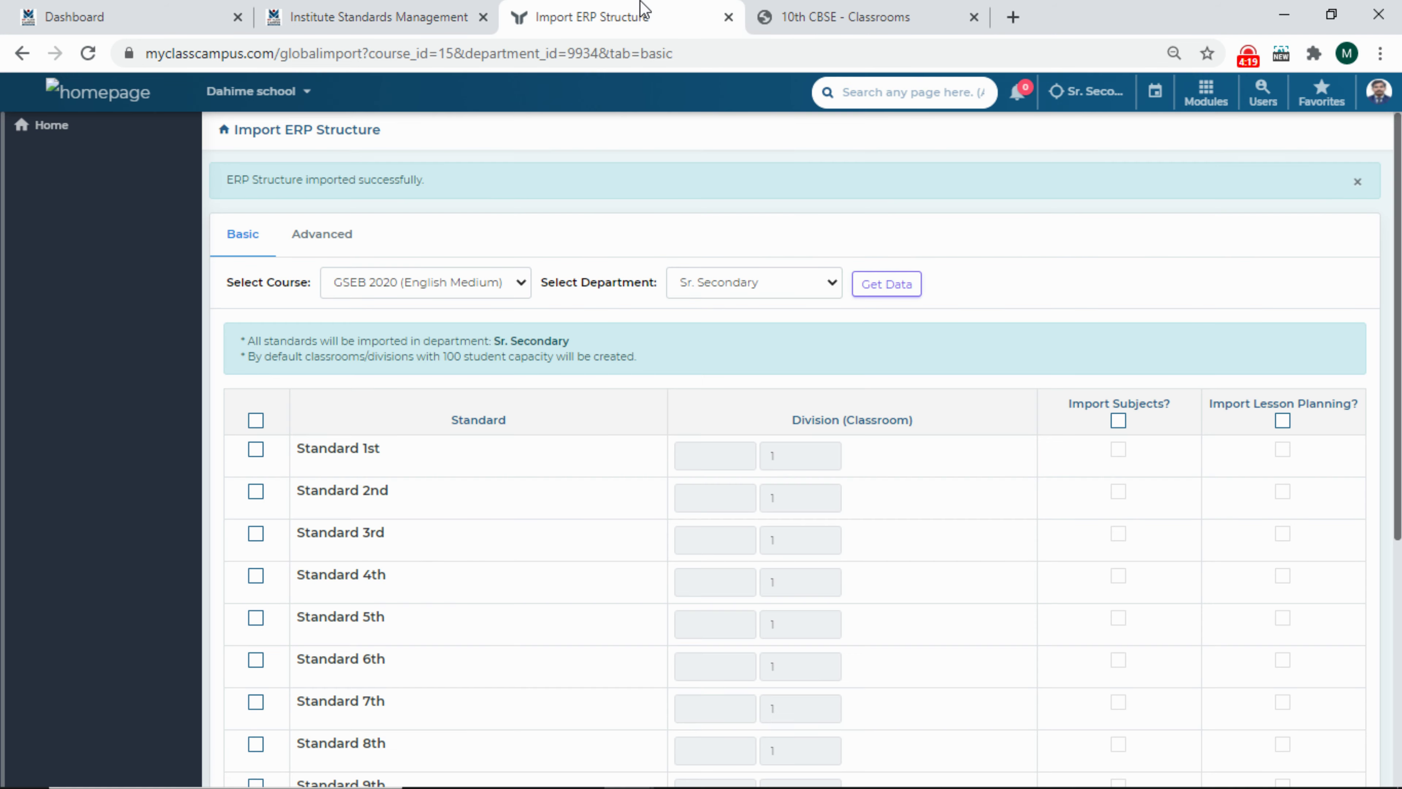
Step: Open Lesson Master from the 10th CBSE classrooms page and look up English lessons for Sr. Secondary, Standard 11th Science
left_click(842, 11)
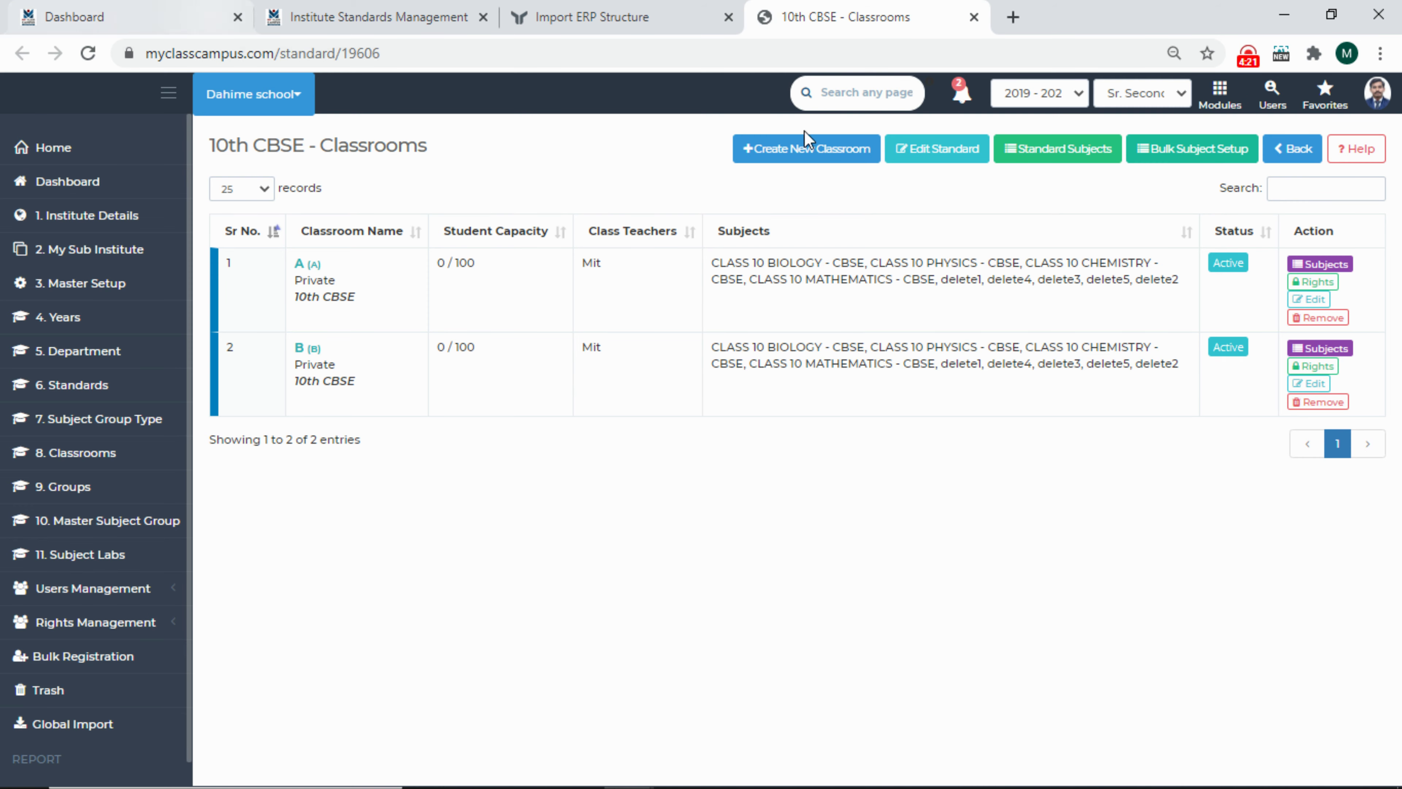
left_click(853, 98)
left_click(359, 188)
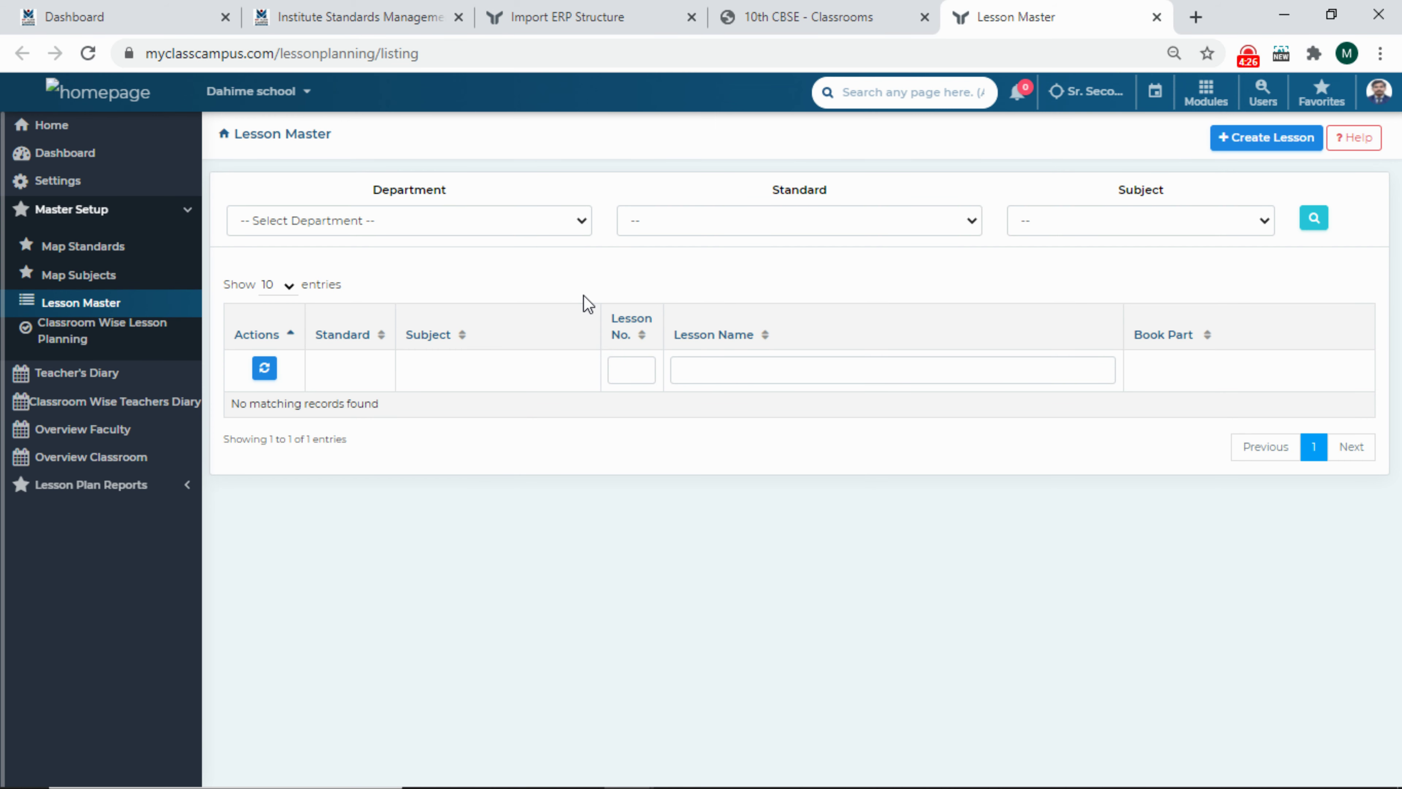
left_click(442, 221)
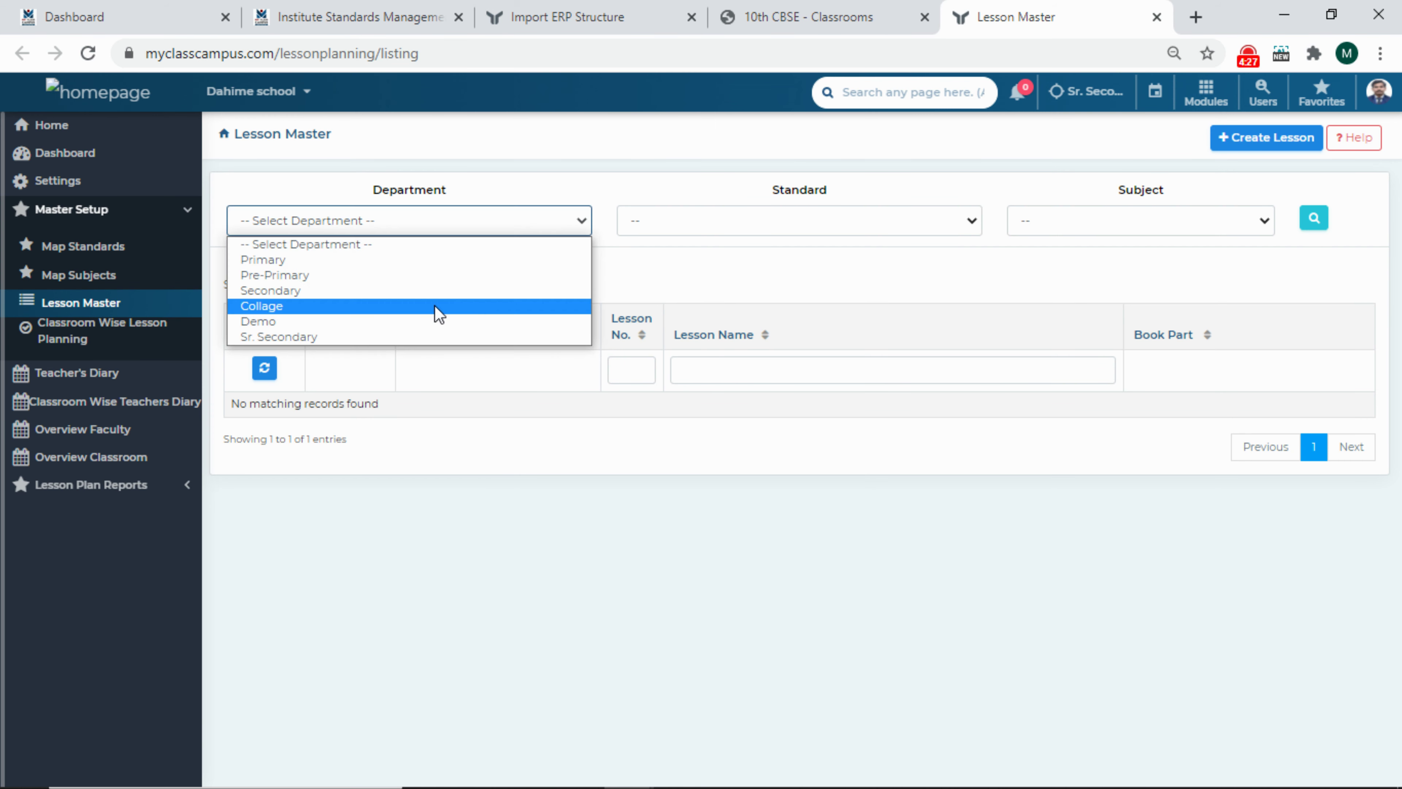
left_click(424, 338)
left_click(786, 220)
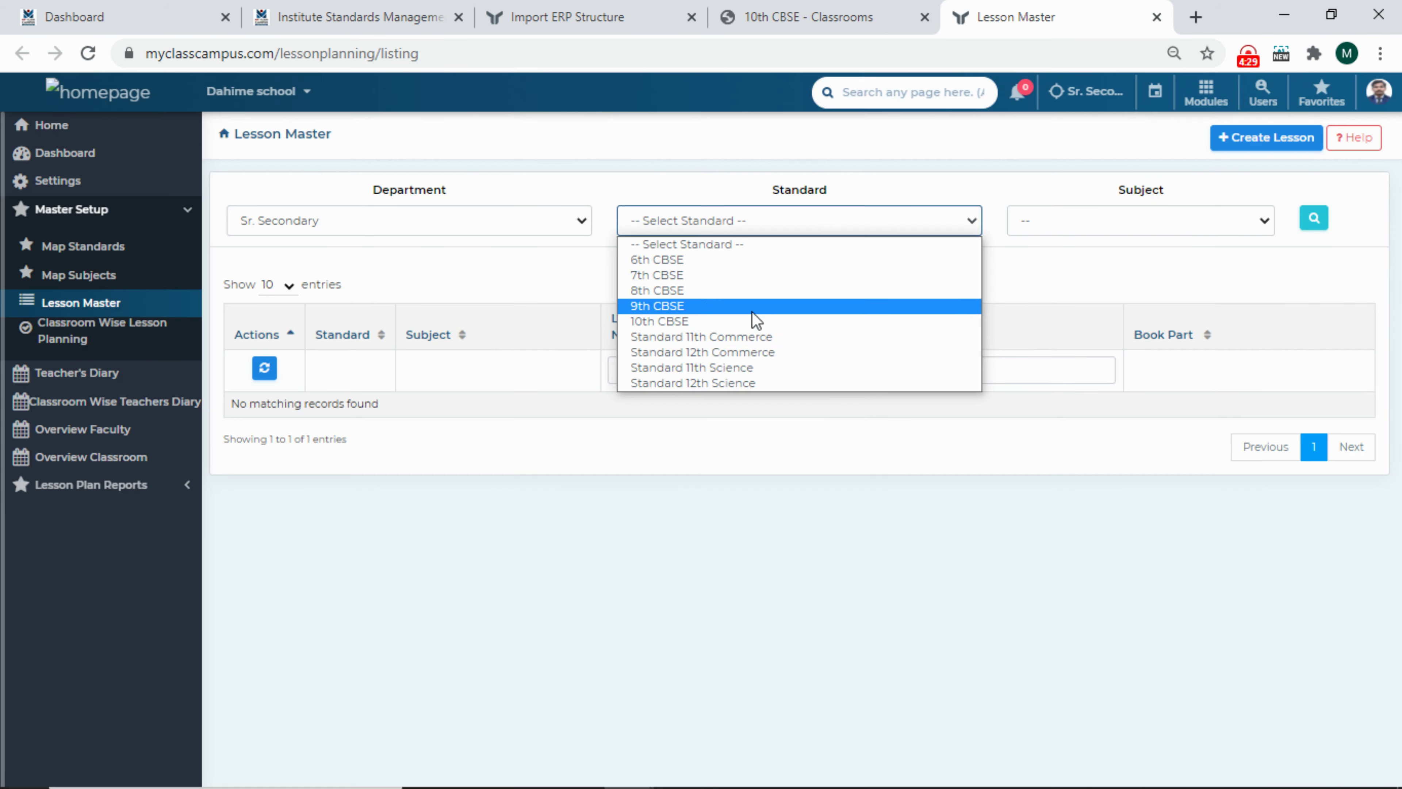
left_click(748, 368)
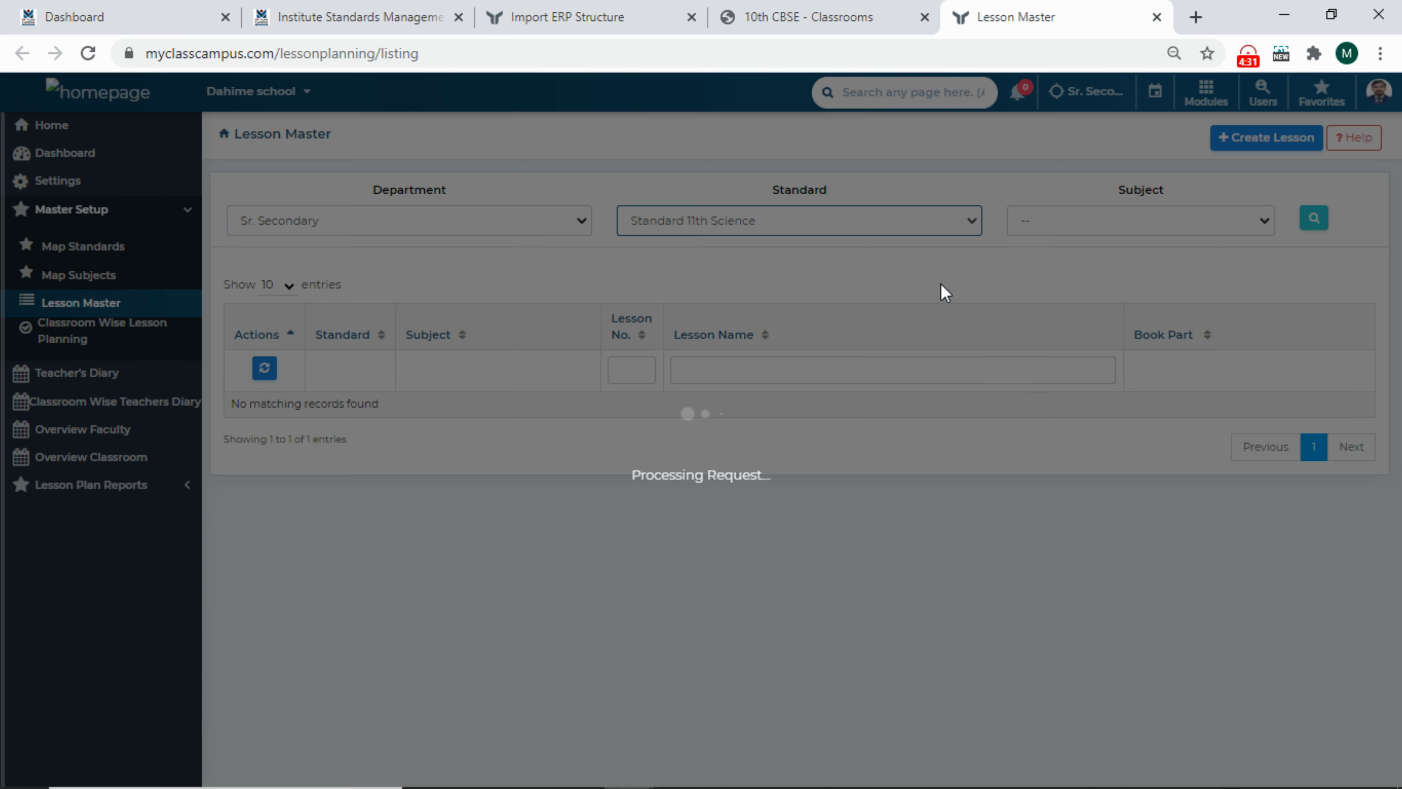
left_click(1314, 221)
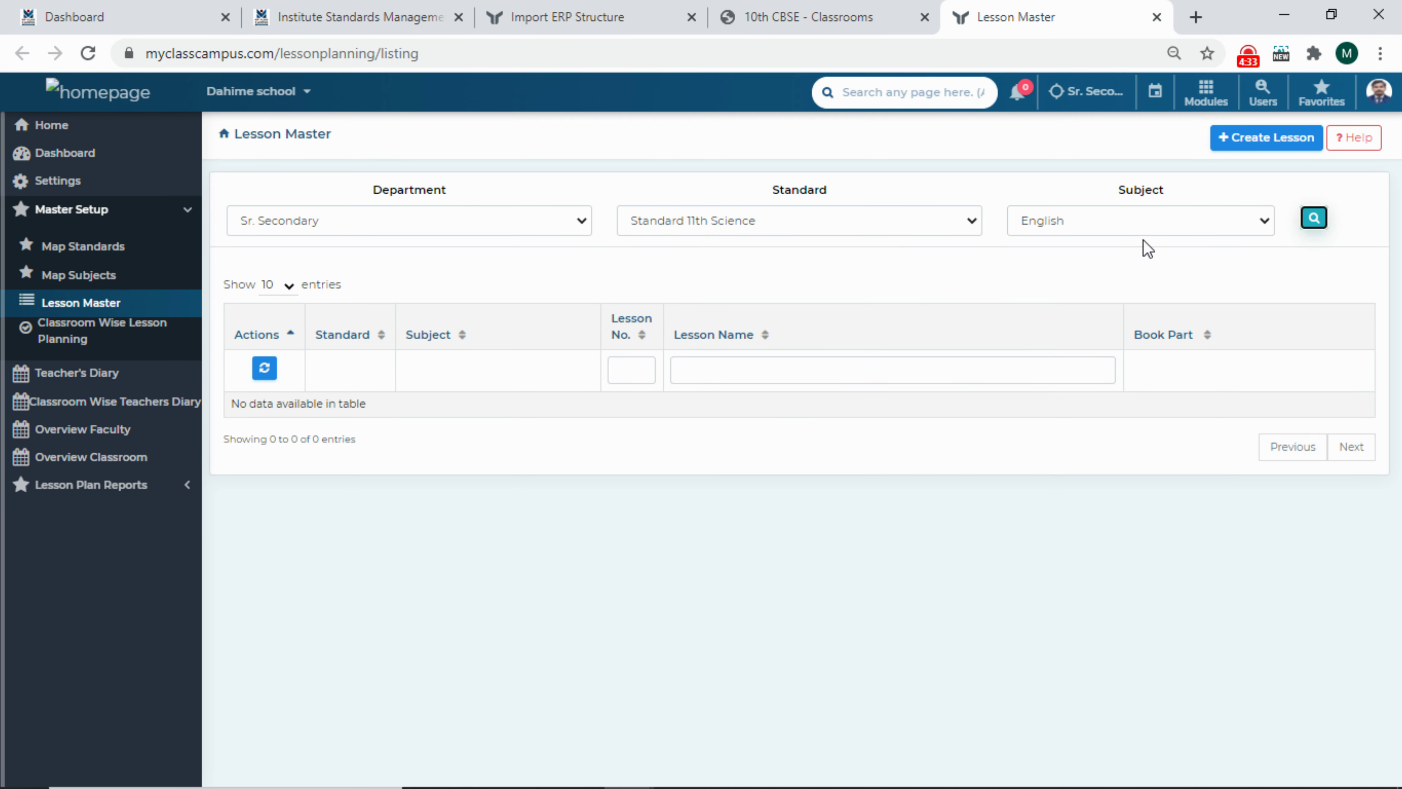
Step: List the Standard 11th Science lessons for the subject Physics and review them
left_click(1142, 226)
left_click(1098, 296)
left_click(1314, 221)
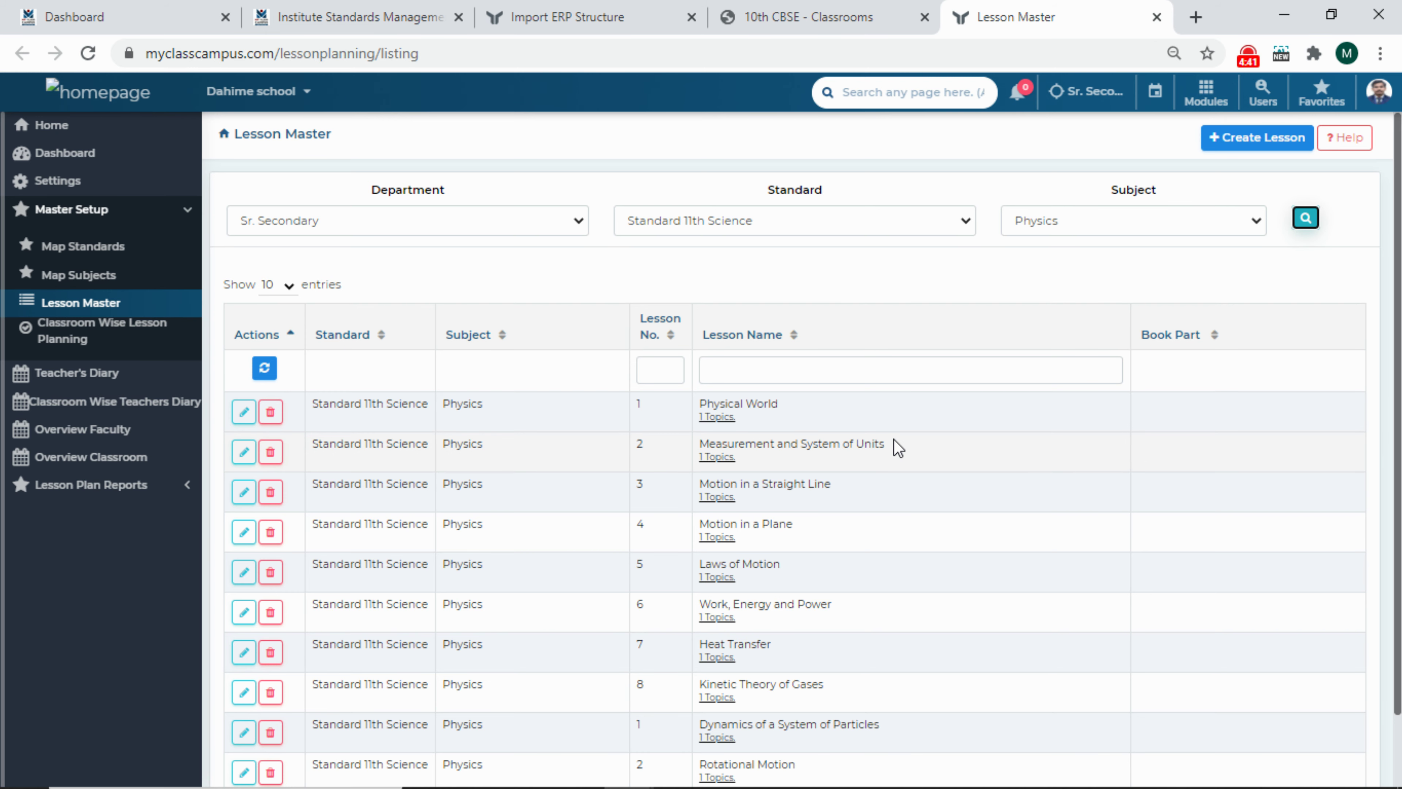
scroll(894, 438, "down", 2)
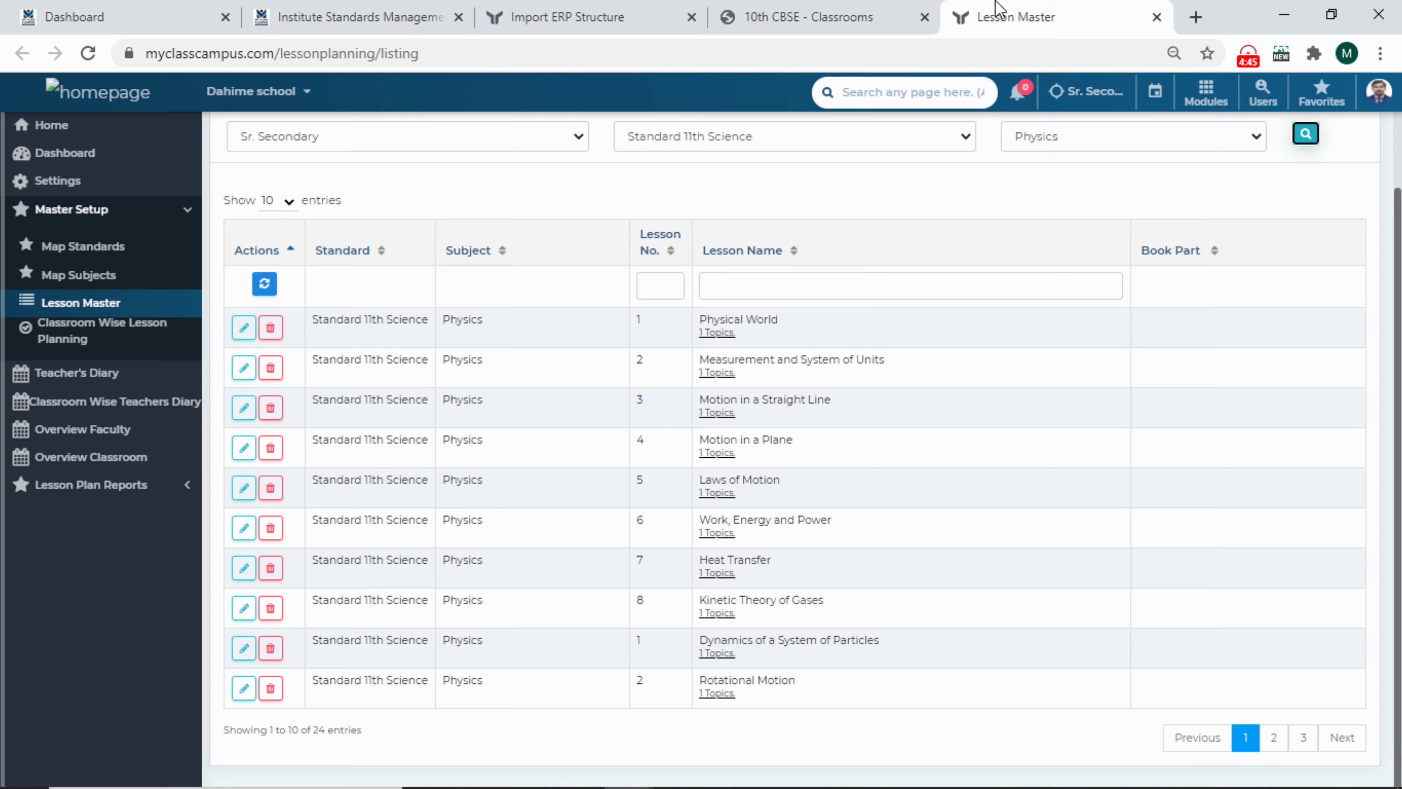
Step: Close every page except the main Dashboard and reopen Global Import through Institute Management
key("ctrl+w")
key("ctrl+w")
key("ctrl+w")
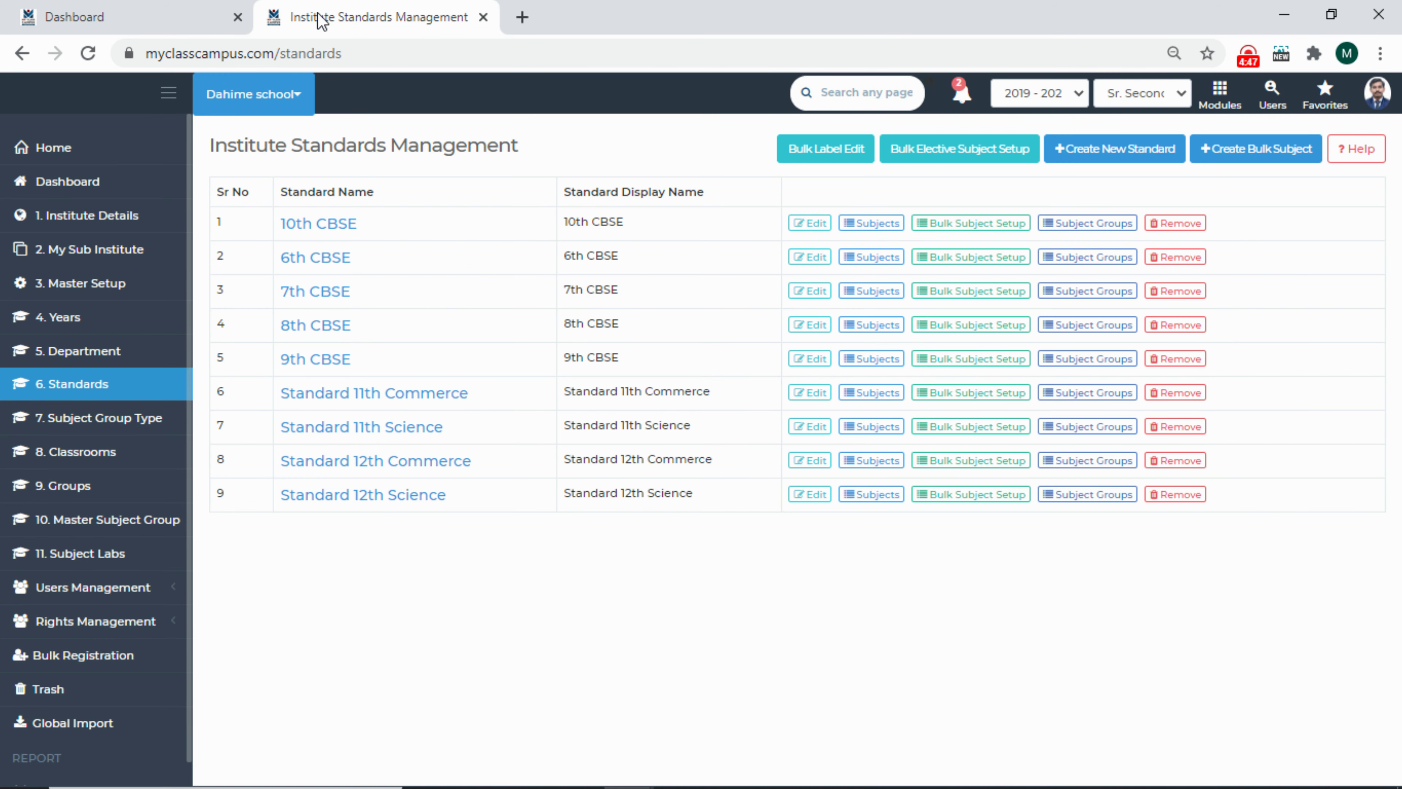
key("ctrl+w")
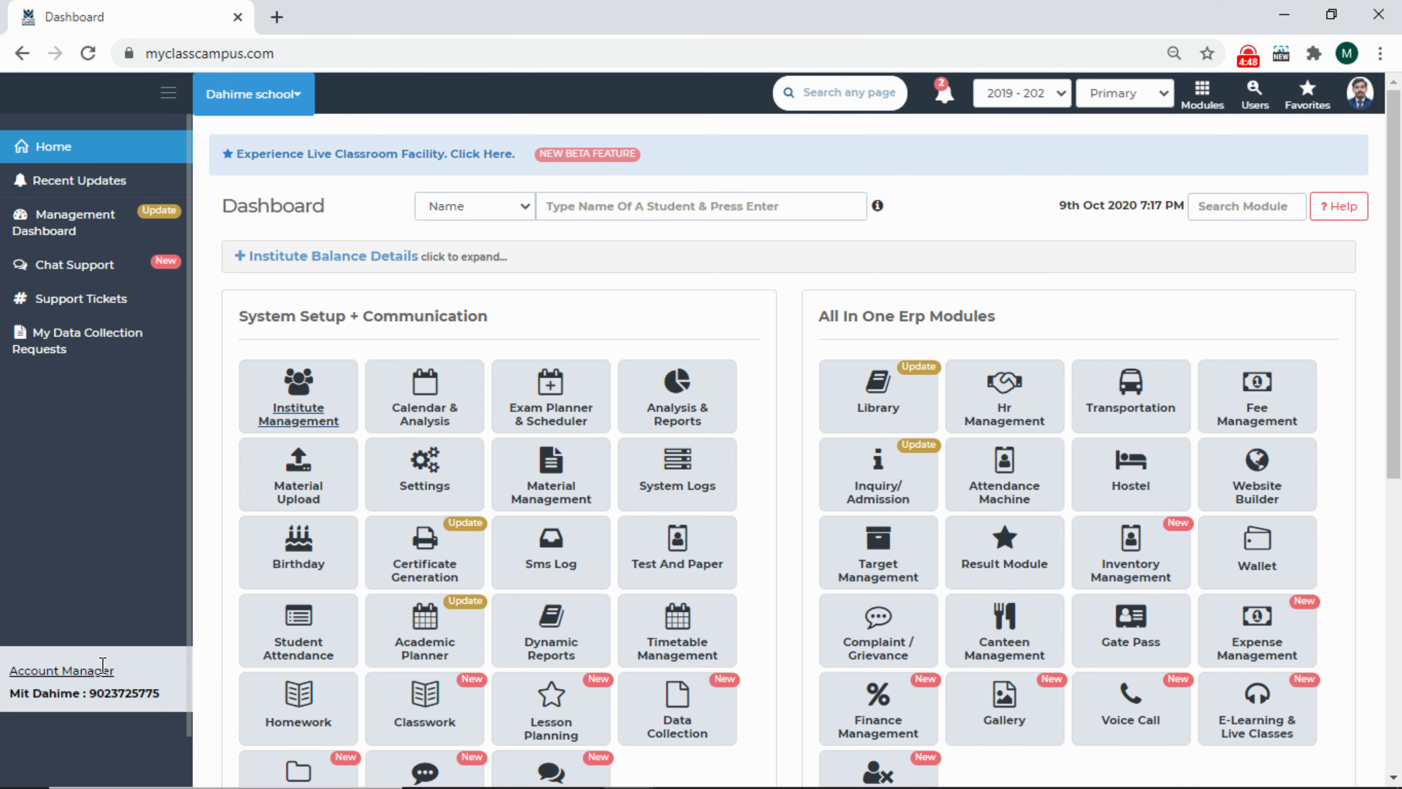
left_click(298, 395)
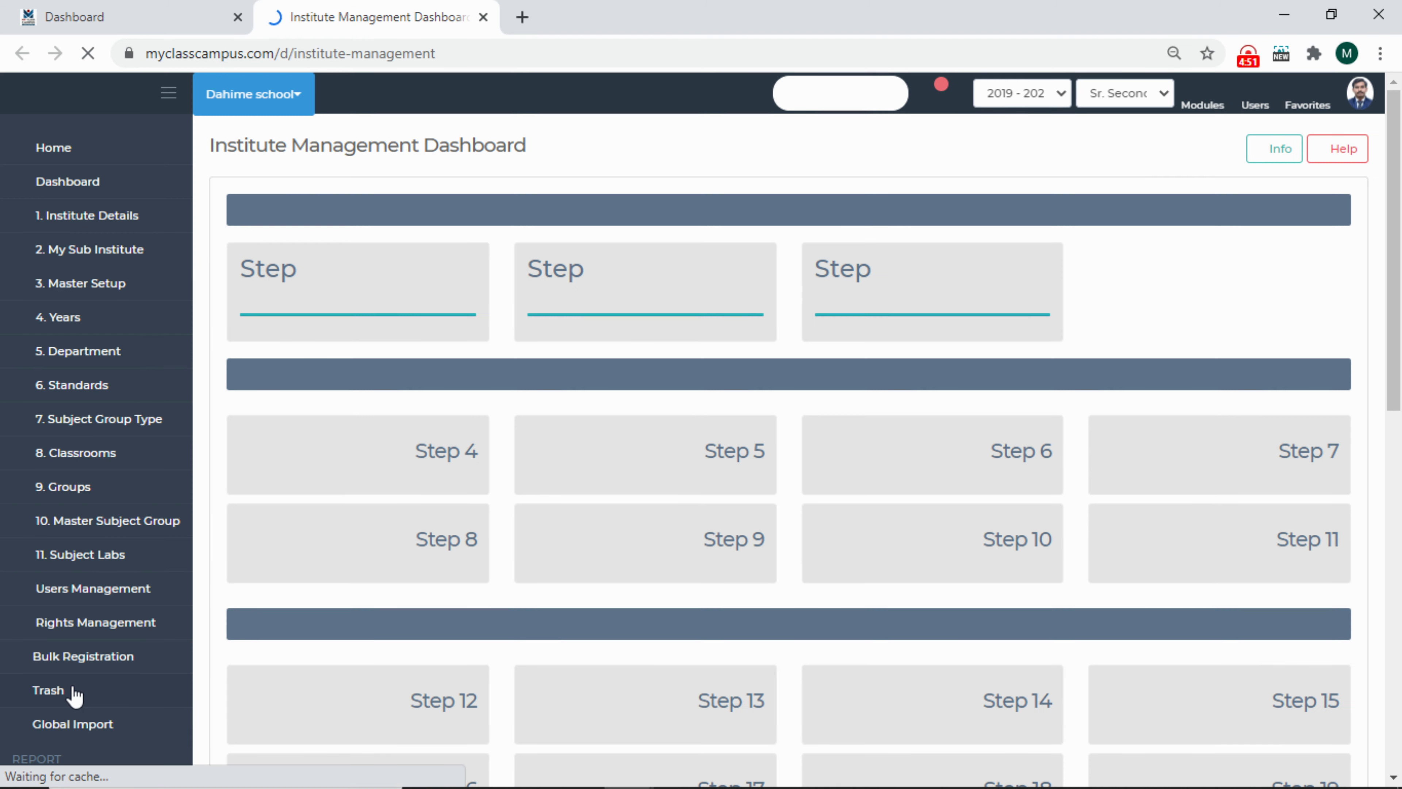
left_click(25, 728)
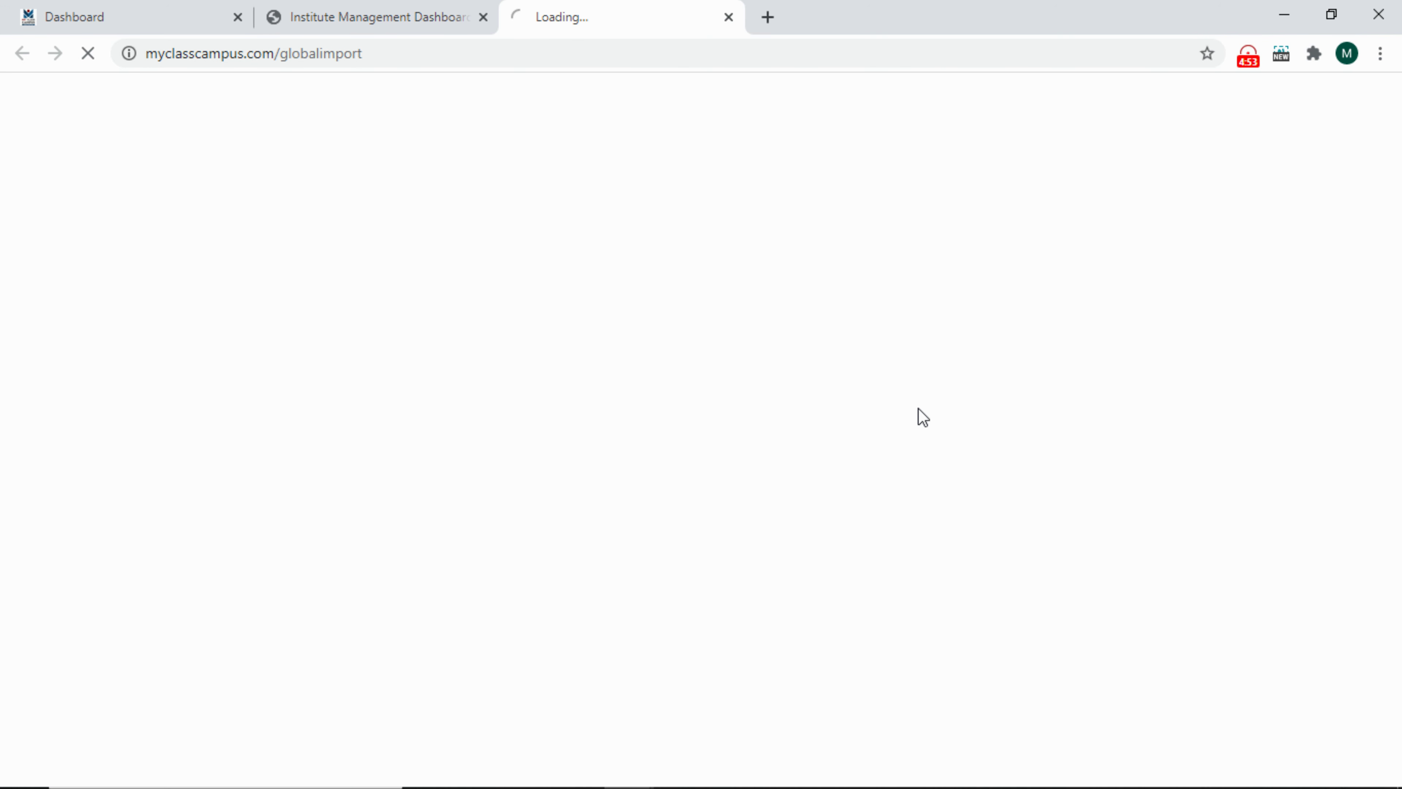